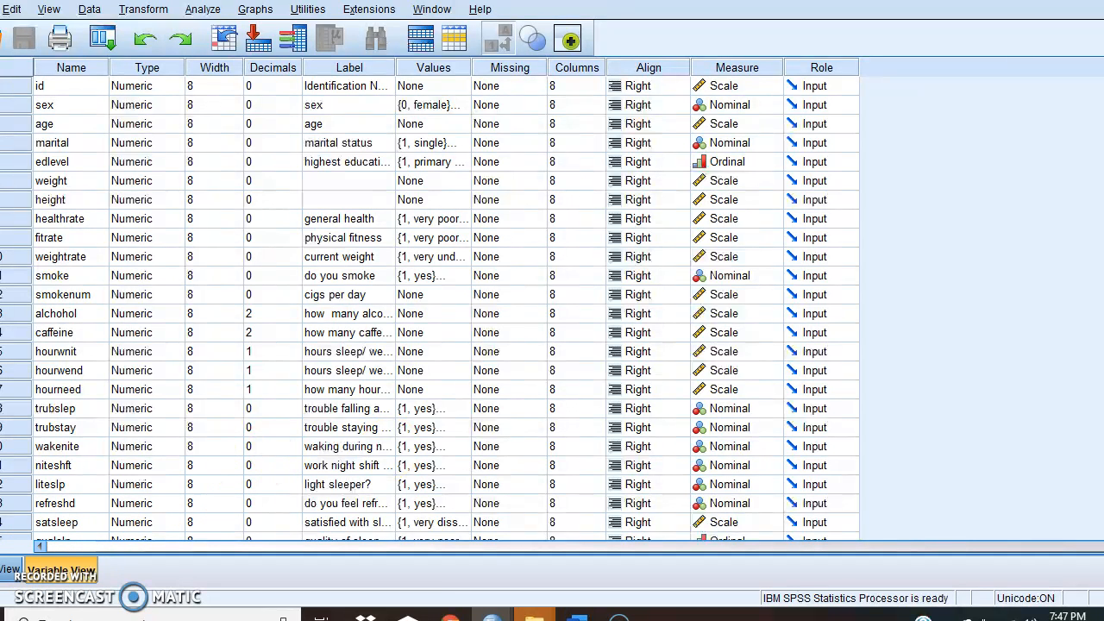
Review the dataset's variable definitions and case values in the variable and data views
click(8, 570)
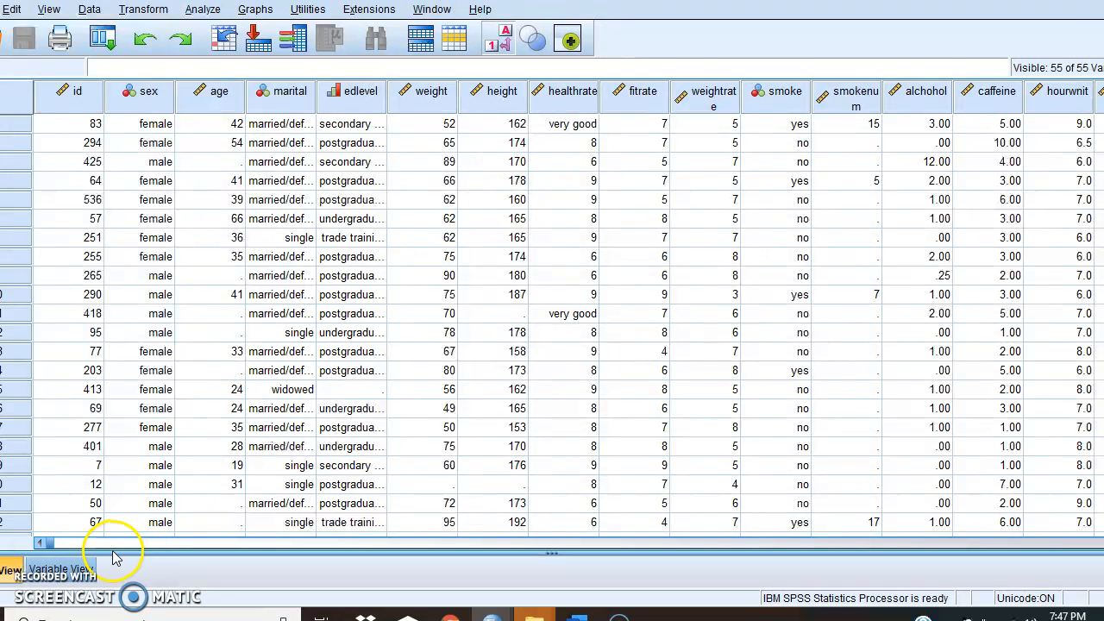
click(87, 569)
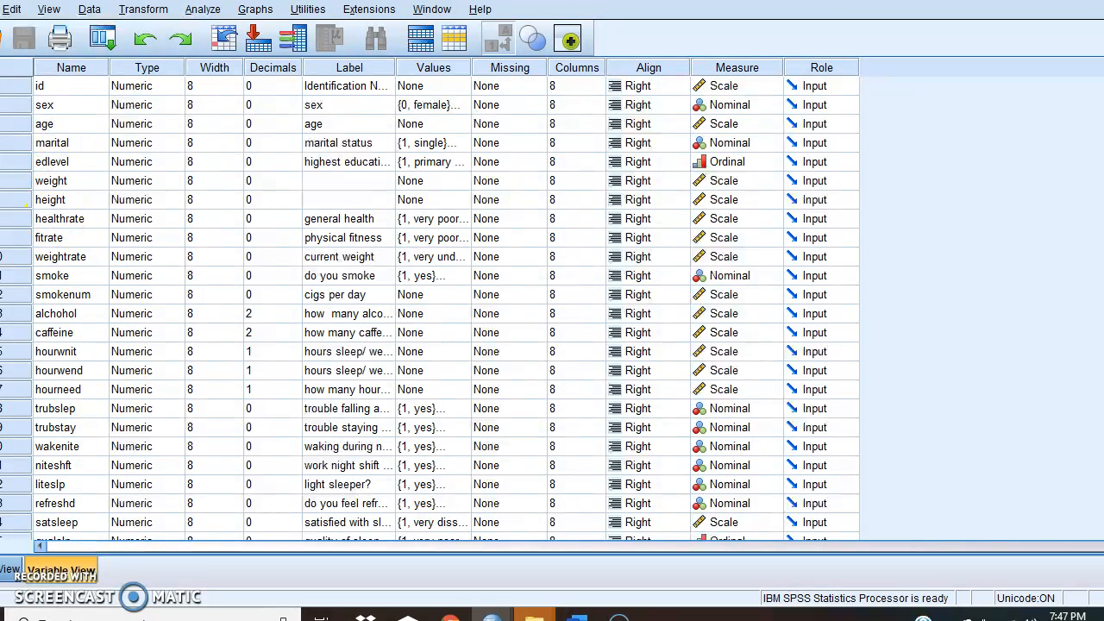
click(6, 569)
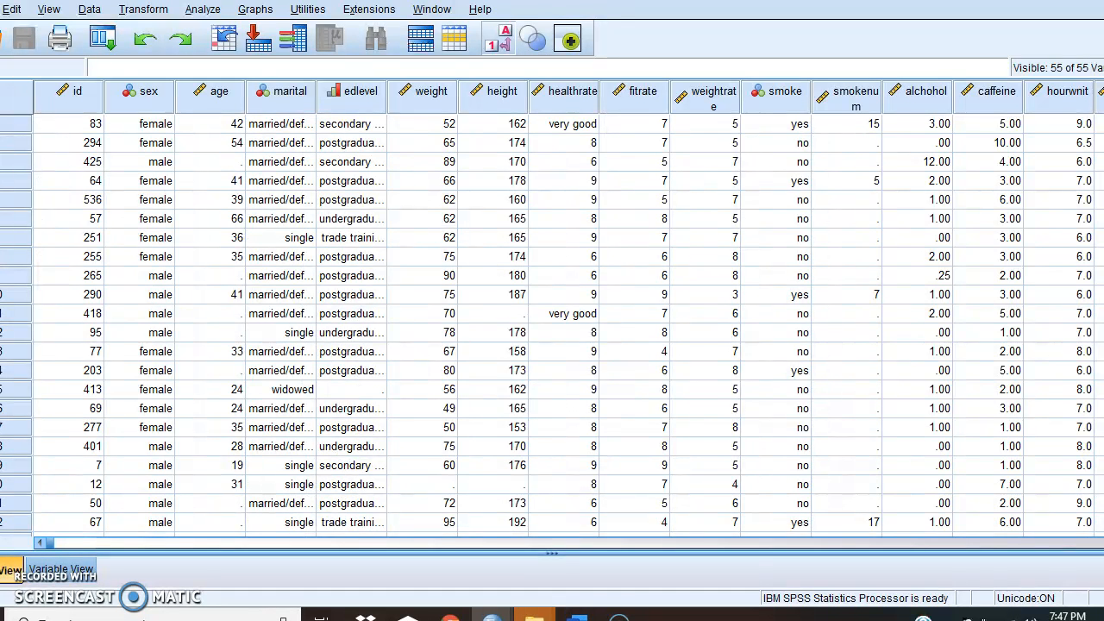
Start a Frequencies analysis with age and hours sleep/week nights as its variables
click(205, 11)
click(231, 55)
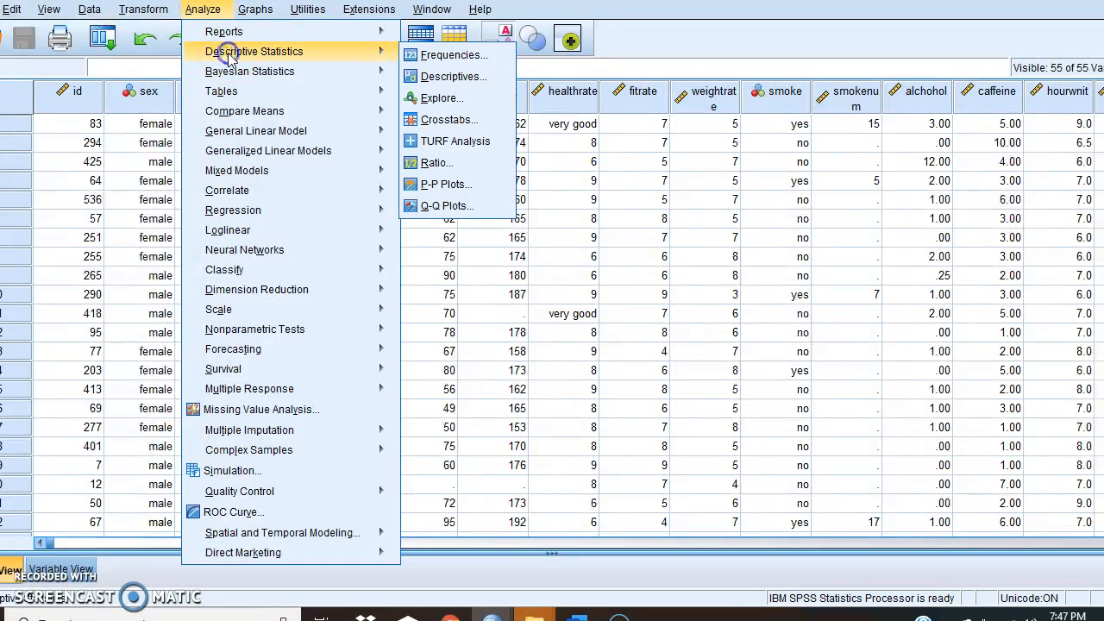
click(438, 57)
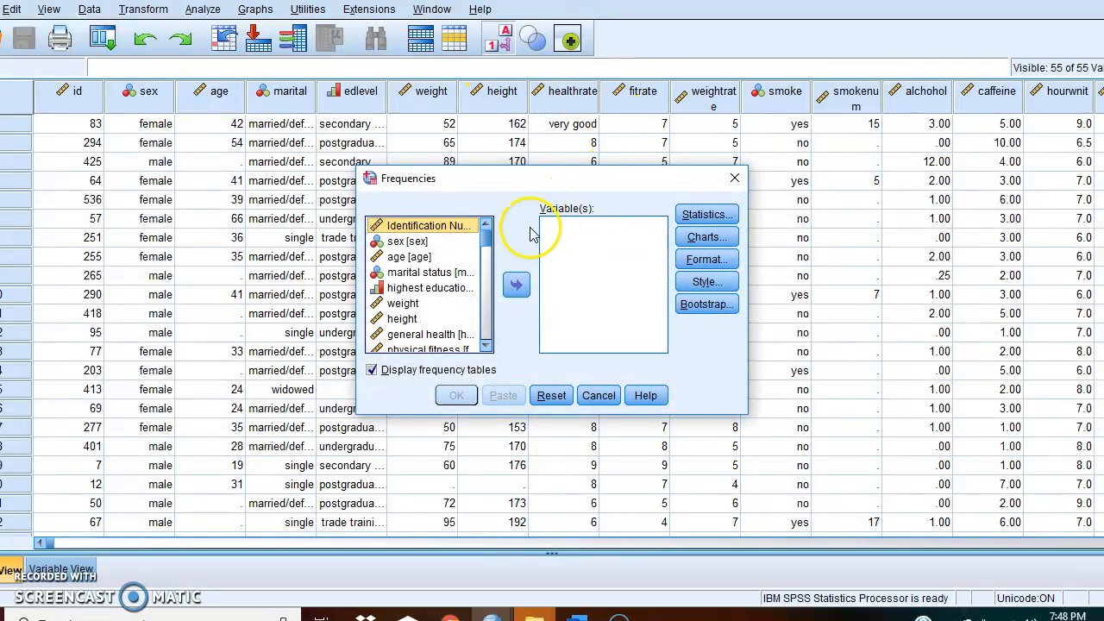
click(396, 257)
click(515, 285)
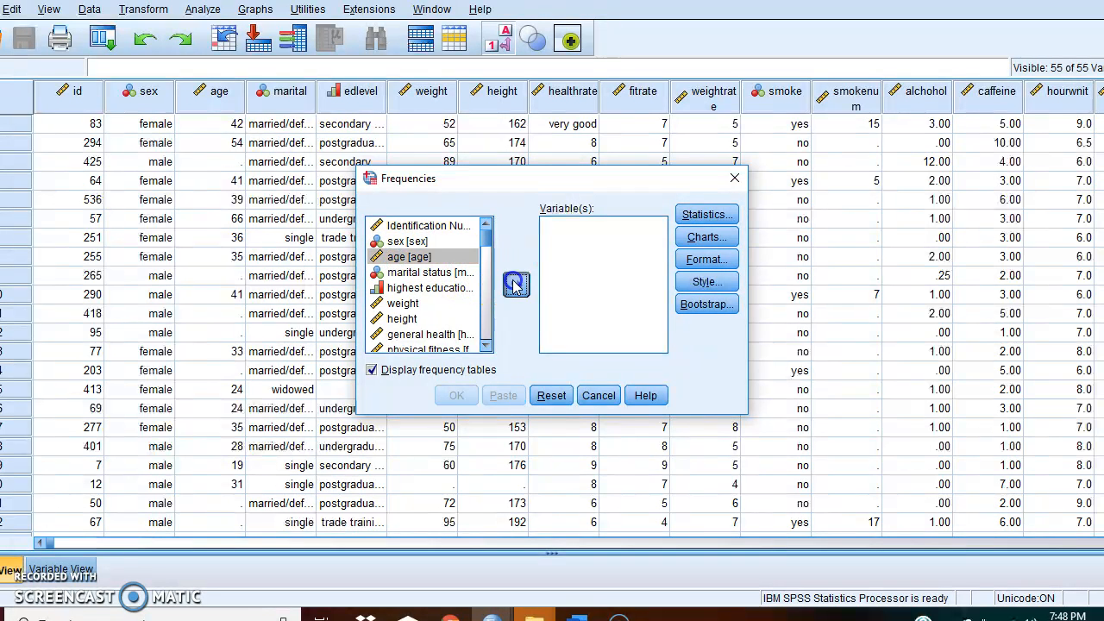
click(485, 345)
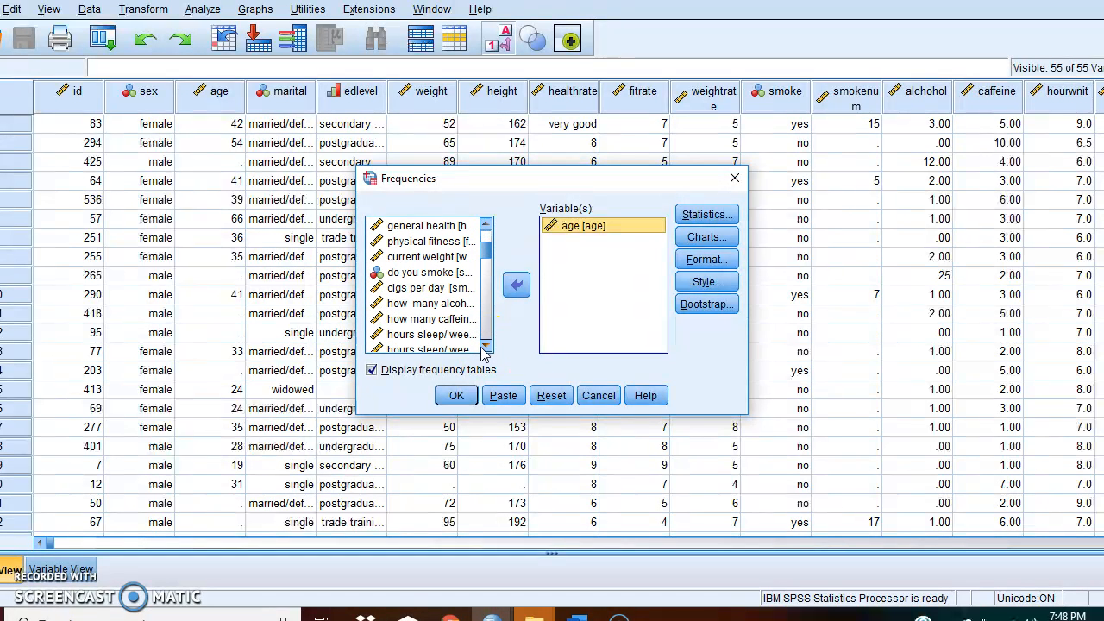
click(431, 333)
click(515, 286)
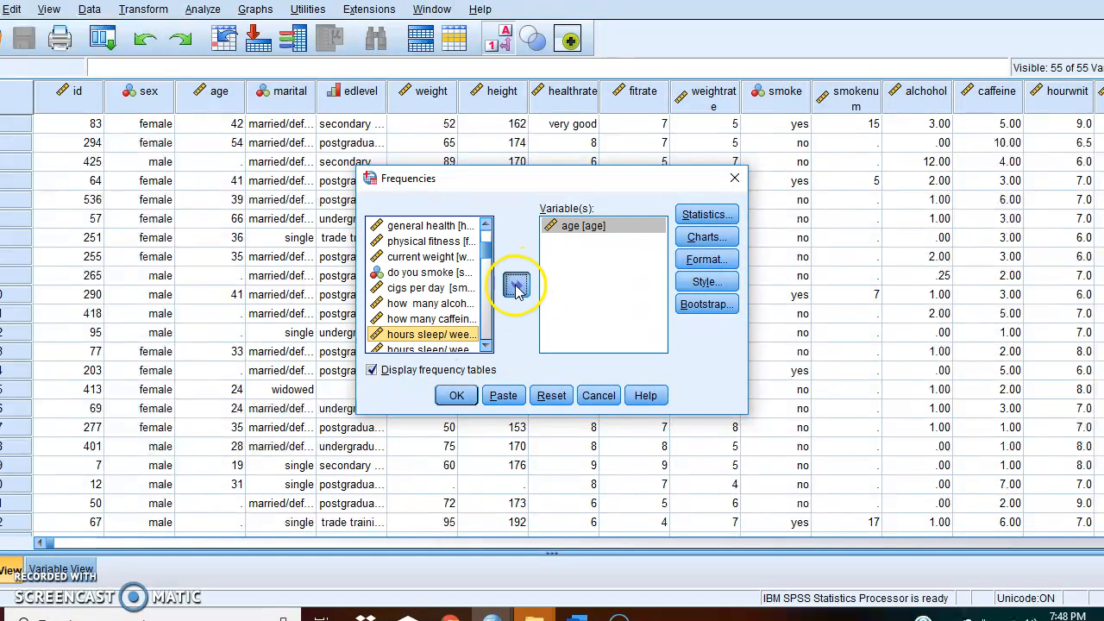
Request quartiles and the 25 and 75 percentiles in the Frequencies statistics
click(722, 220)
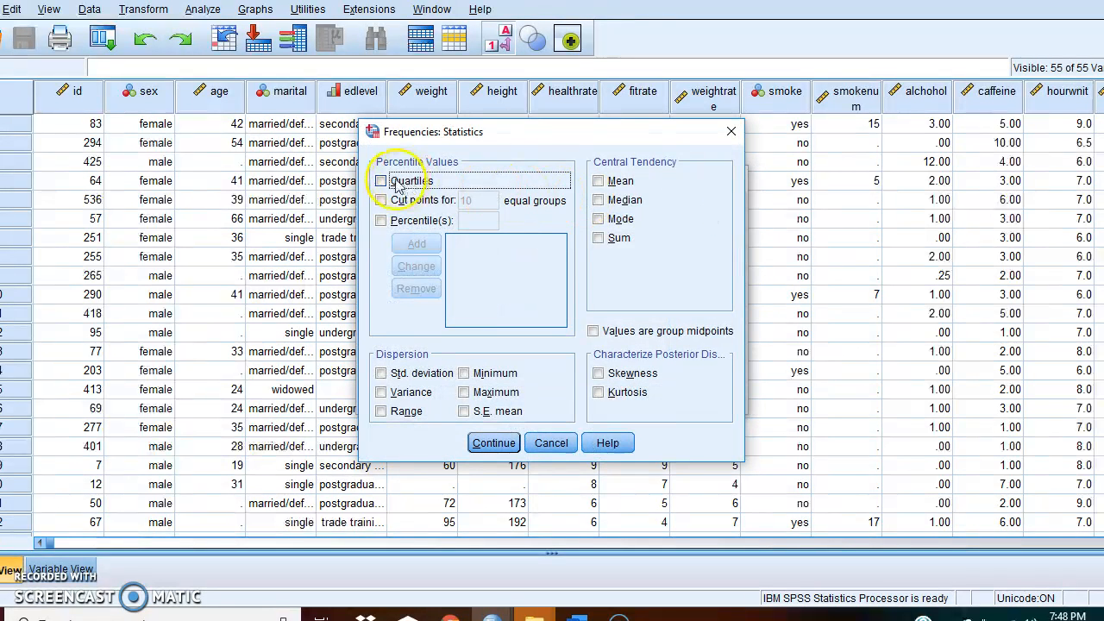
click(381, 182)
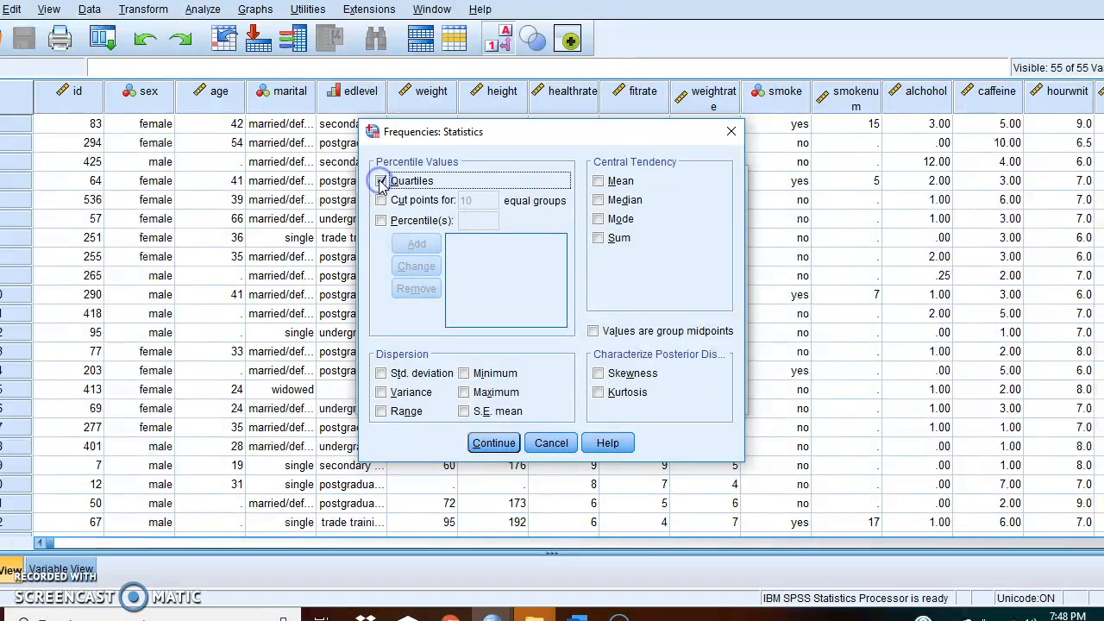
click(381, 220)
click(472, 221)
text(25)
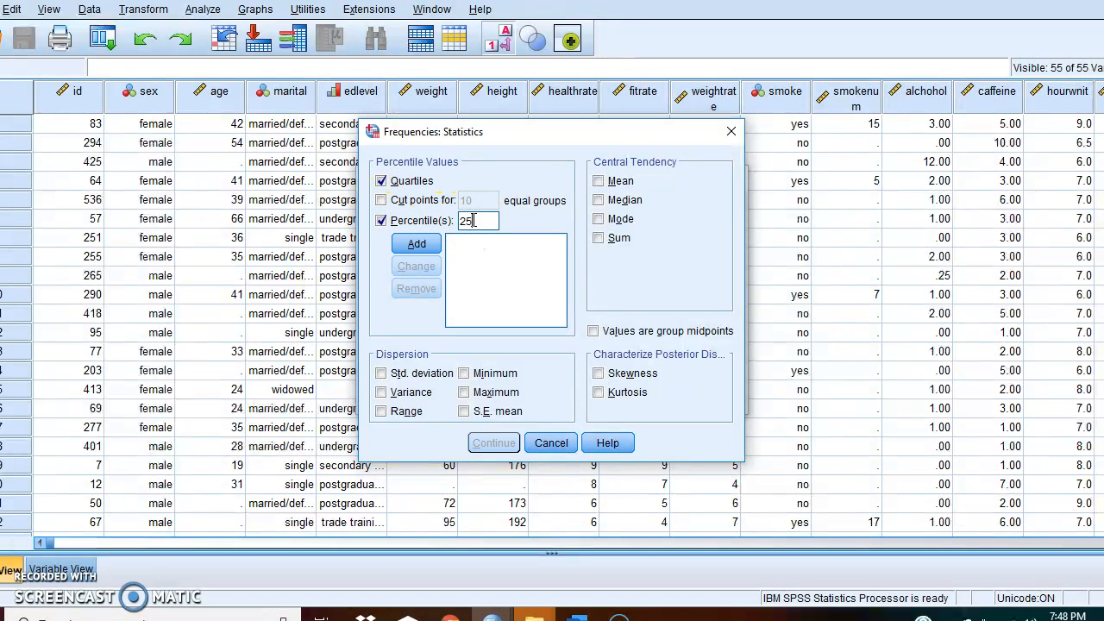
click(417, 245)
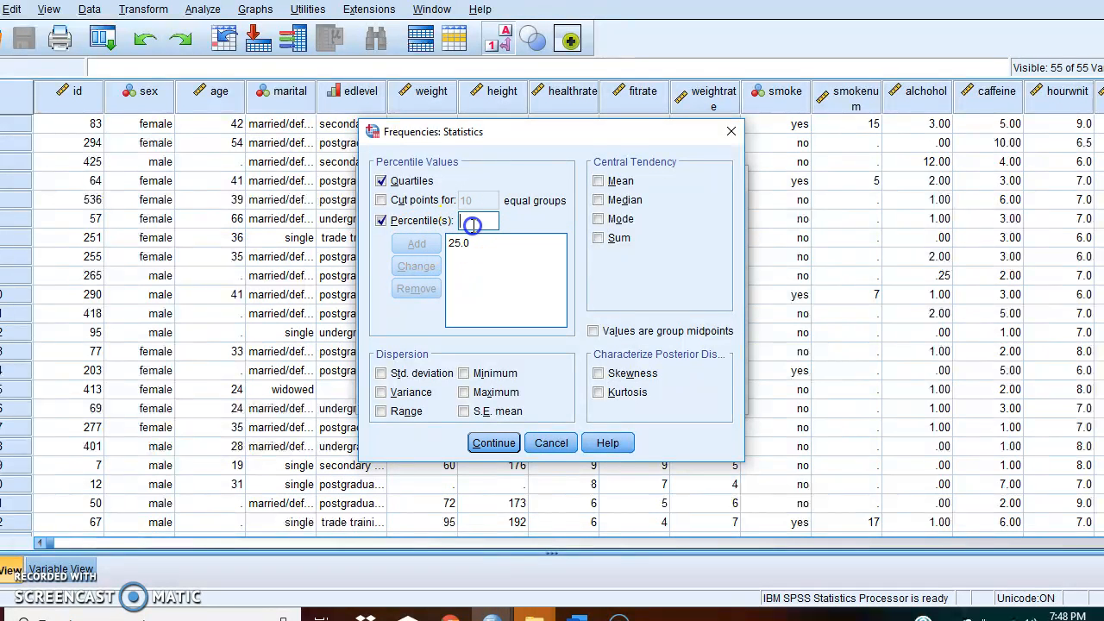
text(75)
click(411, 246)
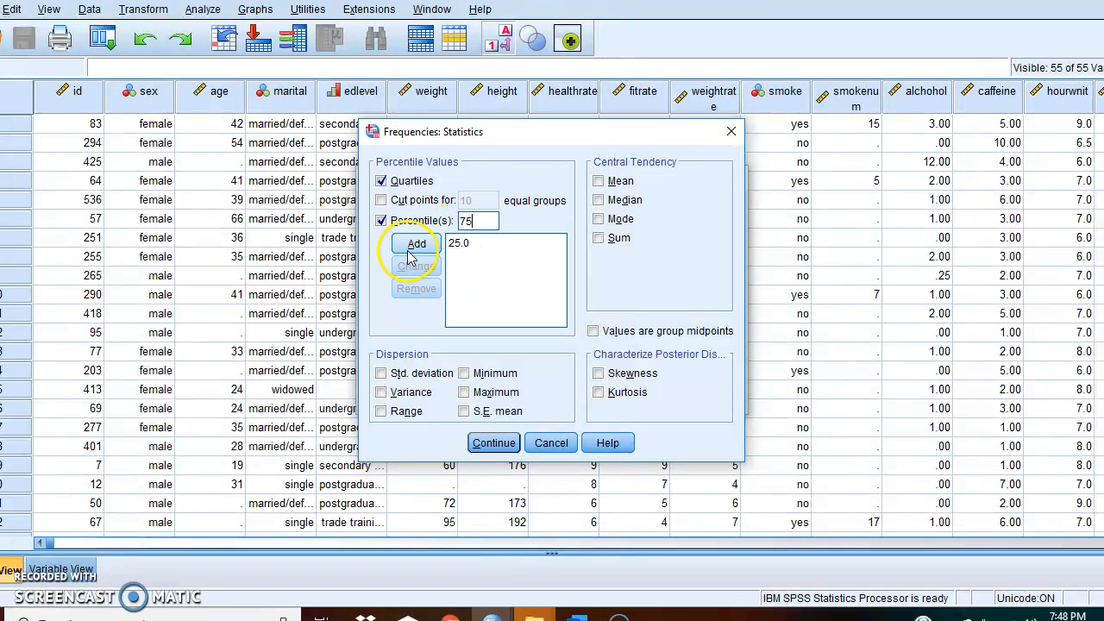
Include mean, median and mode as the central tendency measures, leaving out the sum
click(598, 181)
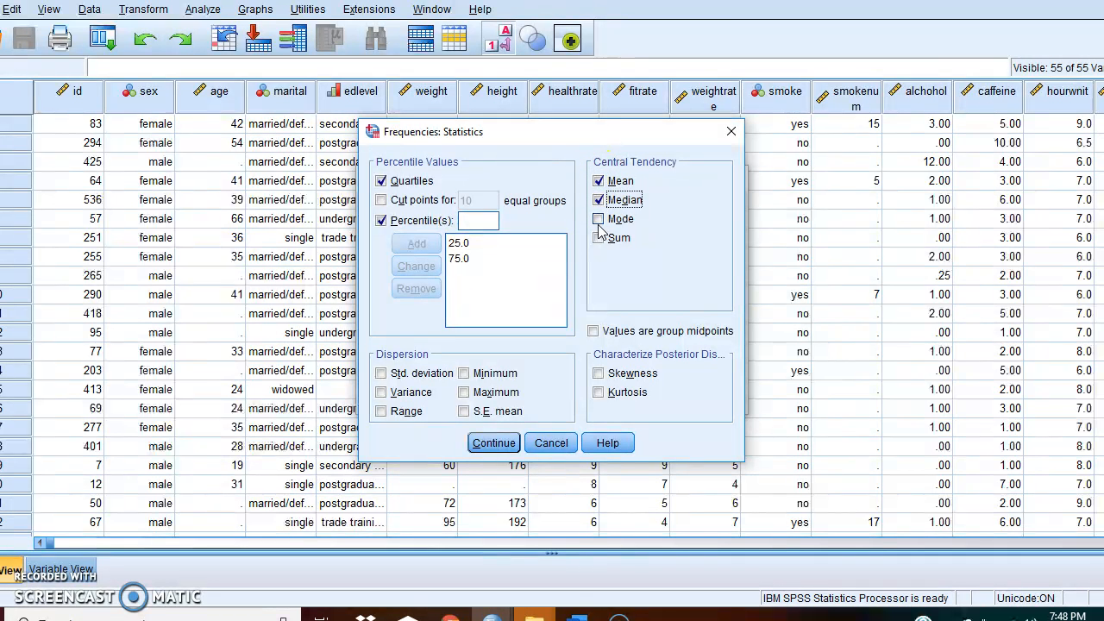
click(598, 220)
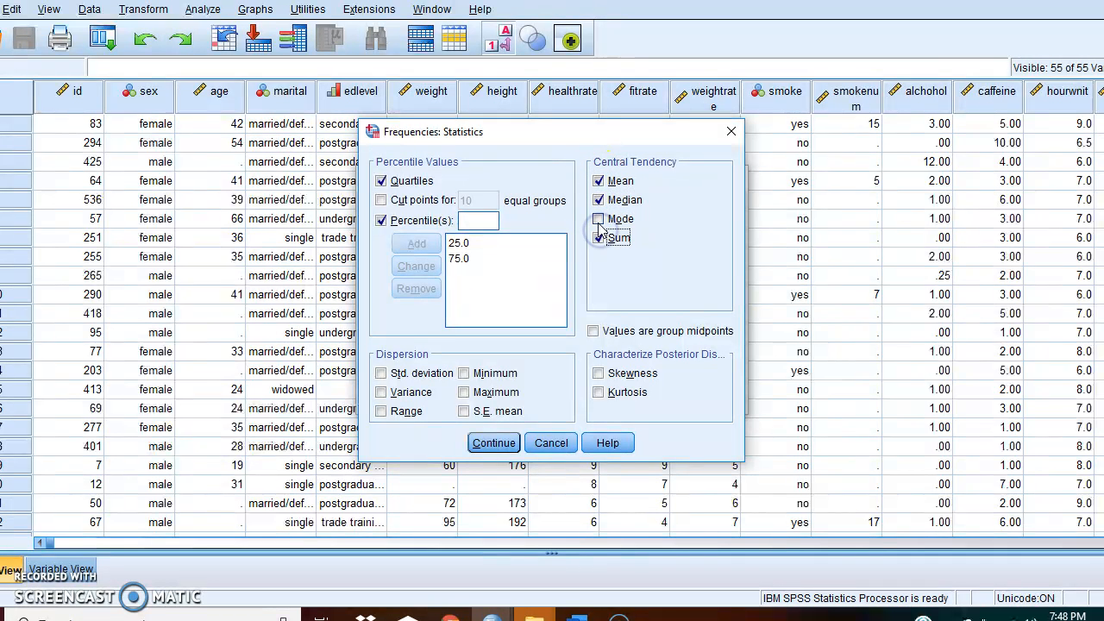
click(598, 238)
Include standard deviation, variance, range, minimum, maximum and skewness in the requested statistics
click(382, 375)
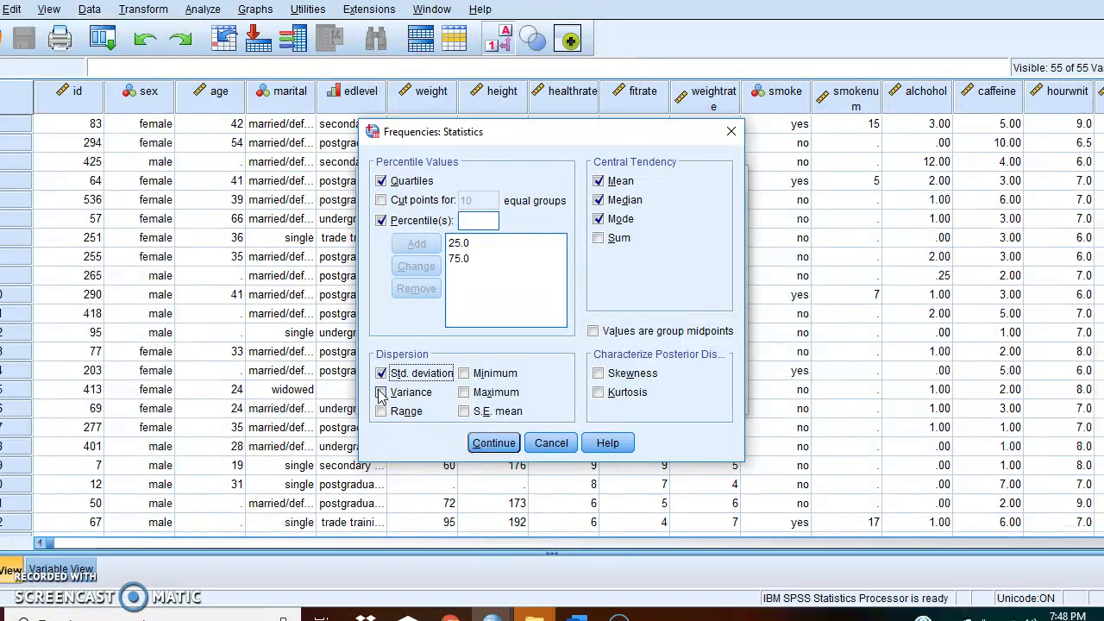
click(381, 393)
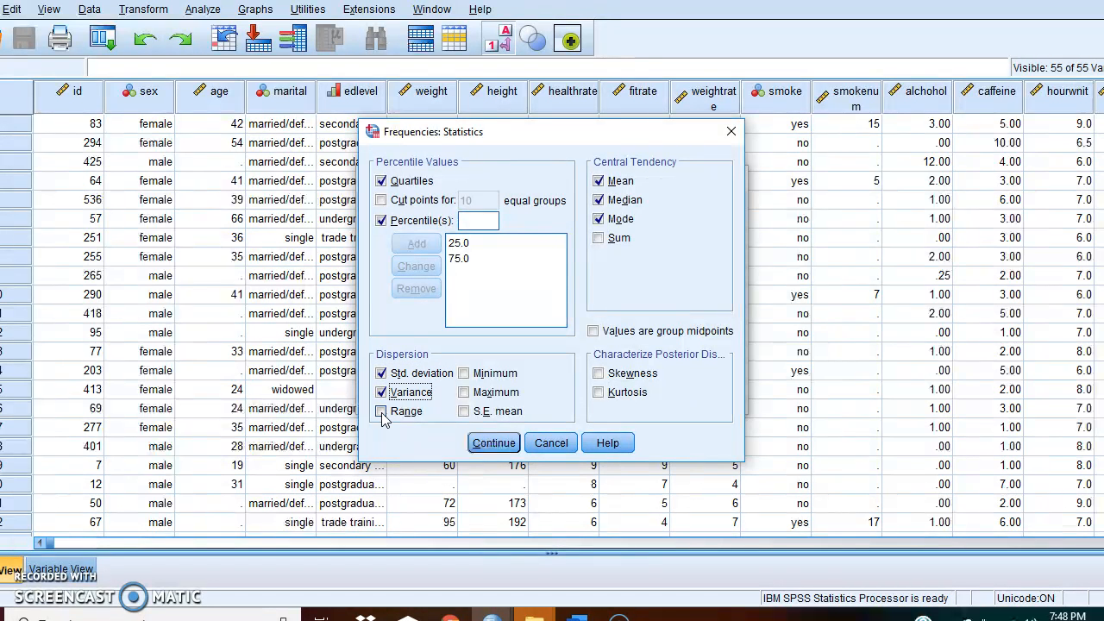
click(381, 412)
click(464, 372)
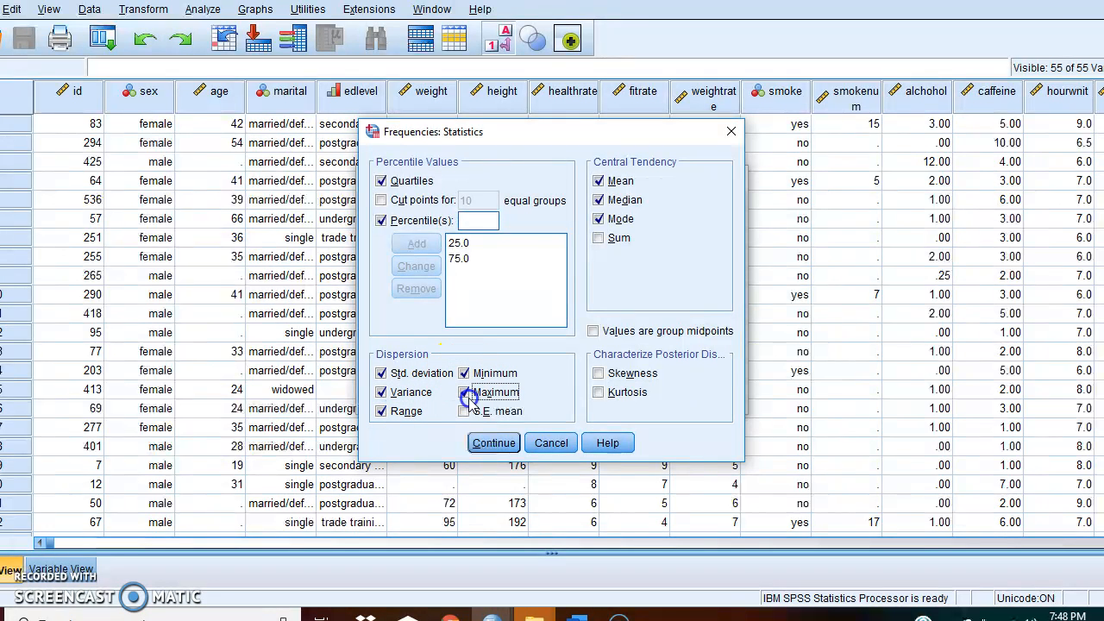
click(597, 372)
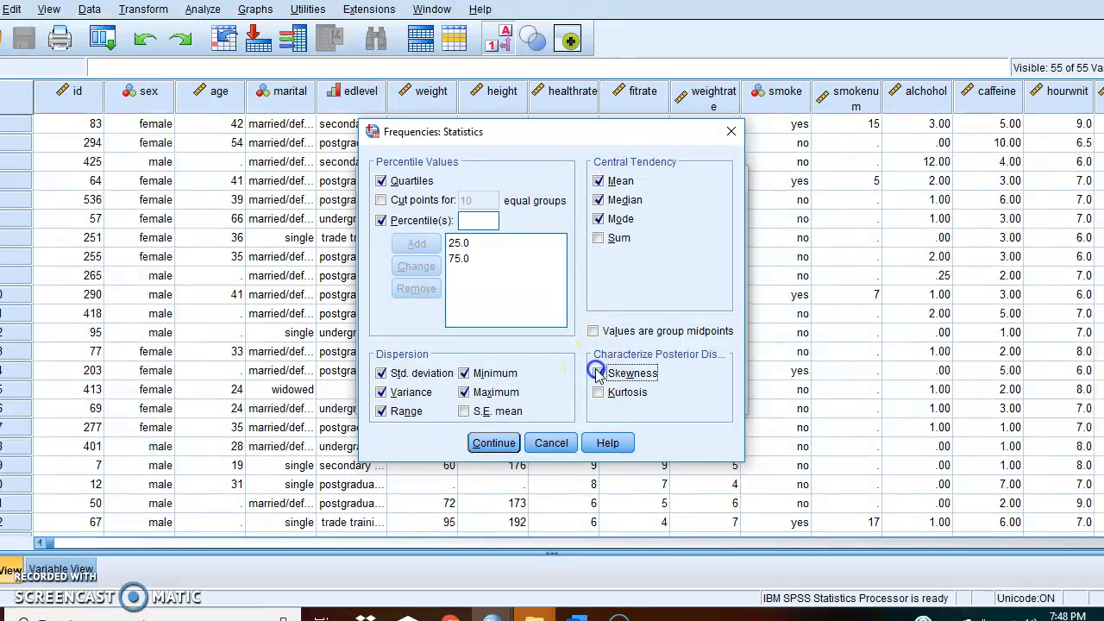
Accept the statistics settings, run the Frequencies analysis and examine its Statistics table
click(493, 443)
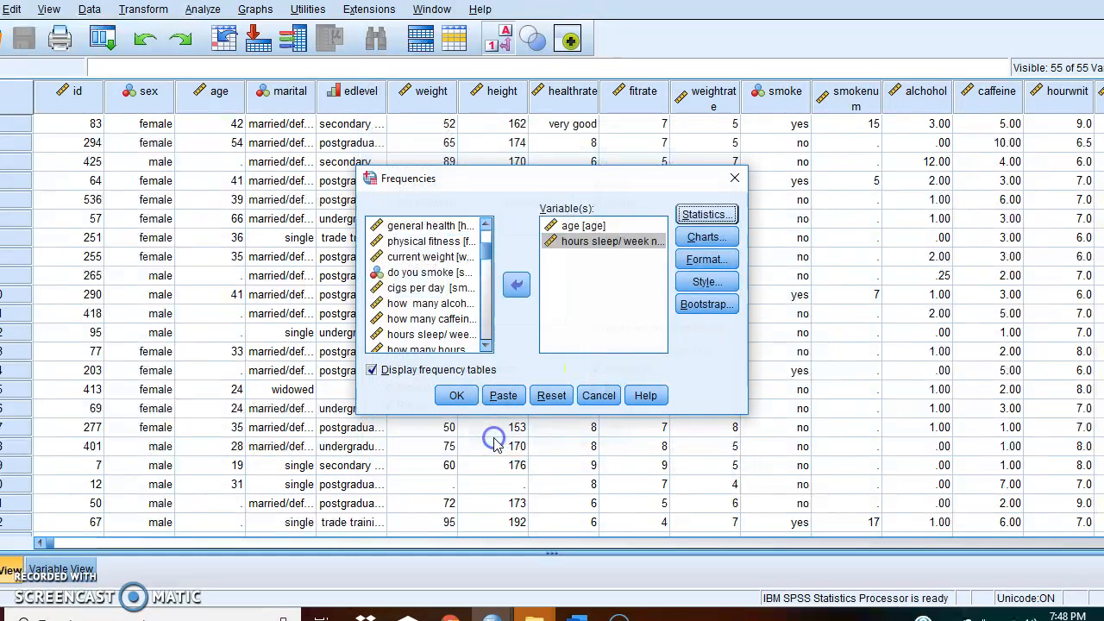
click(456, 395)
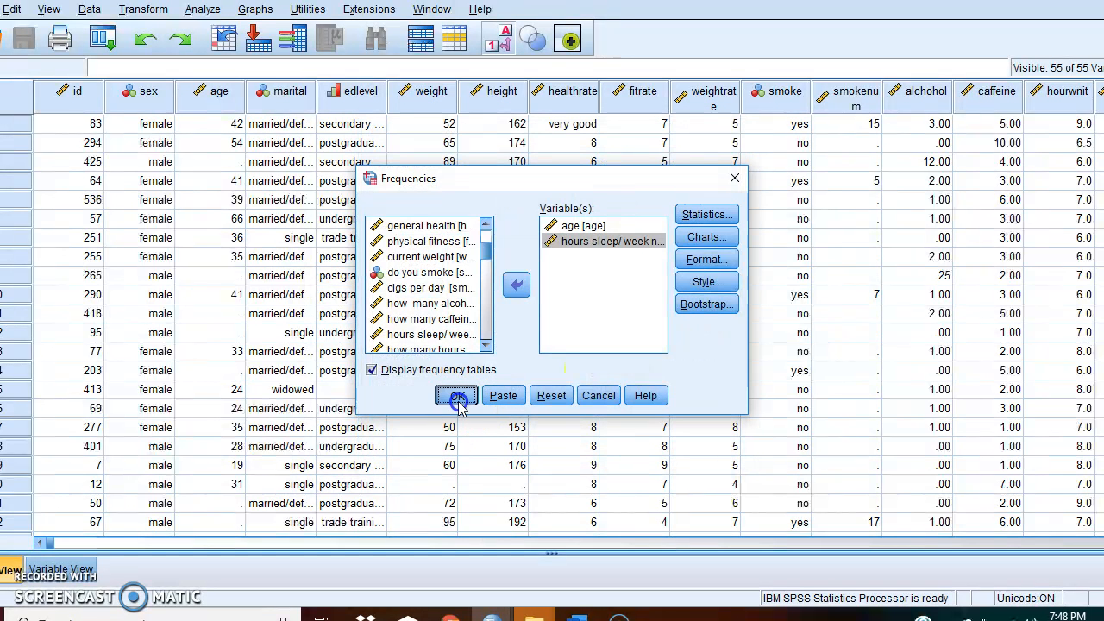
click(443, 466)
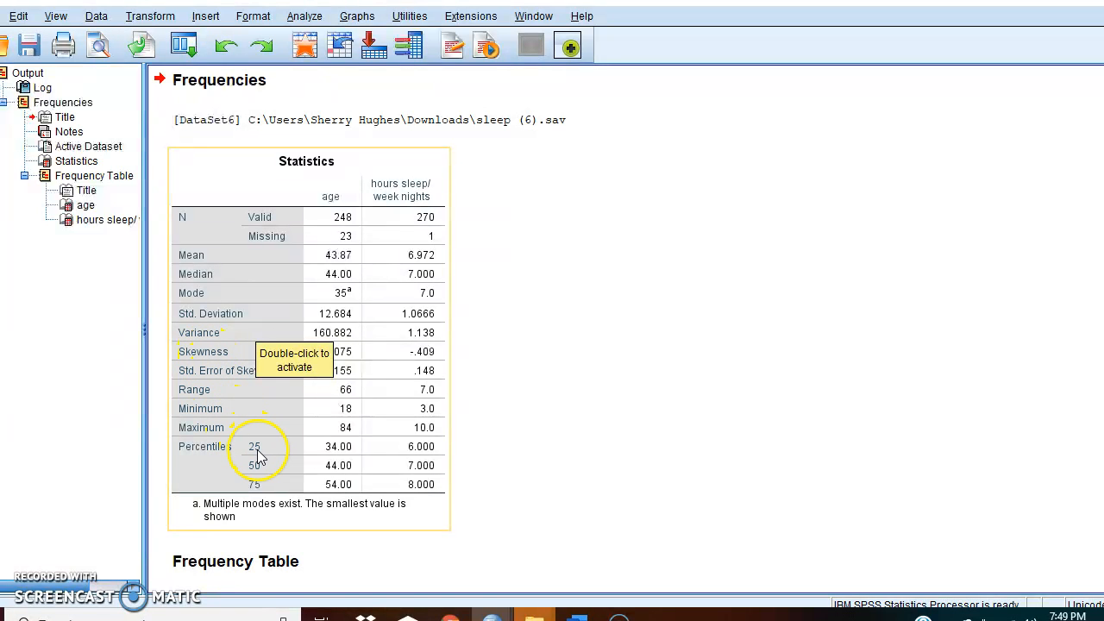
click(247, 140)
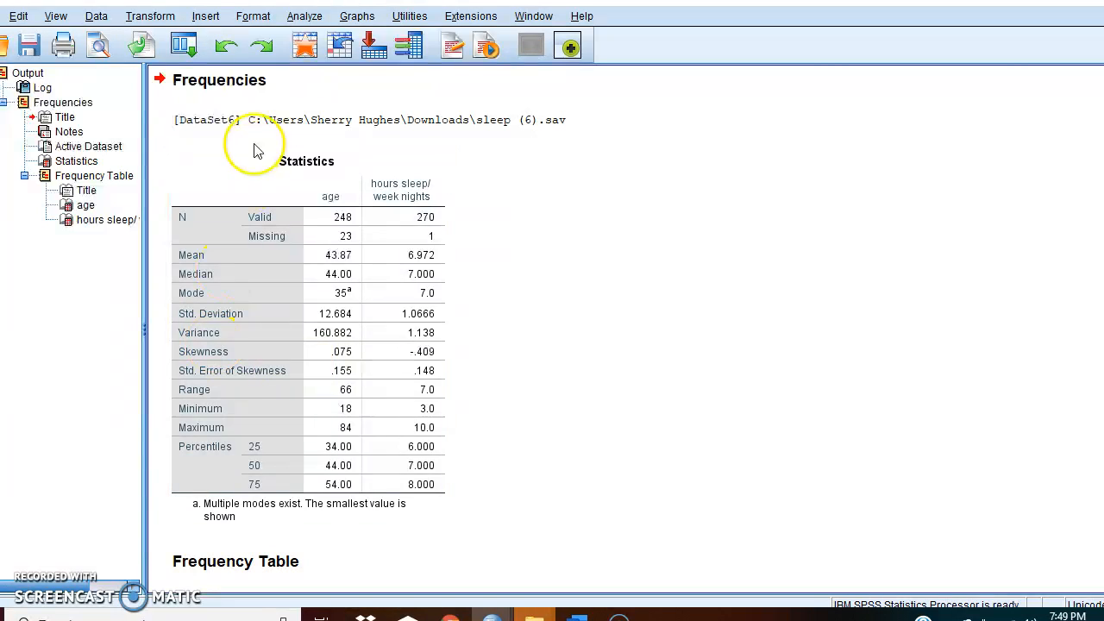
Rerun Frequencies for age and hours sleep/week nights with histograms as the chart type
click(297, 16)
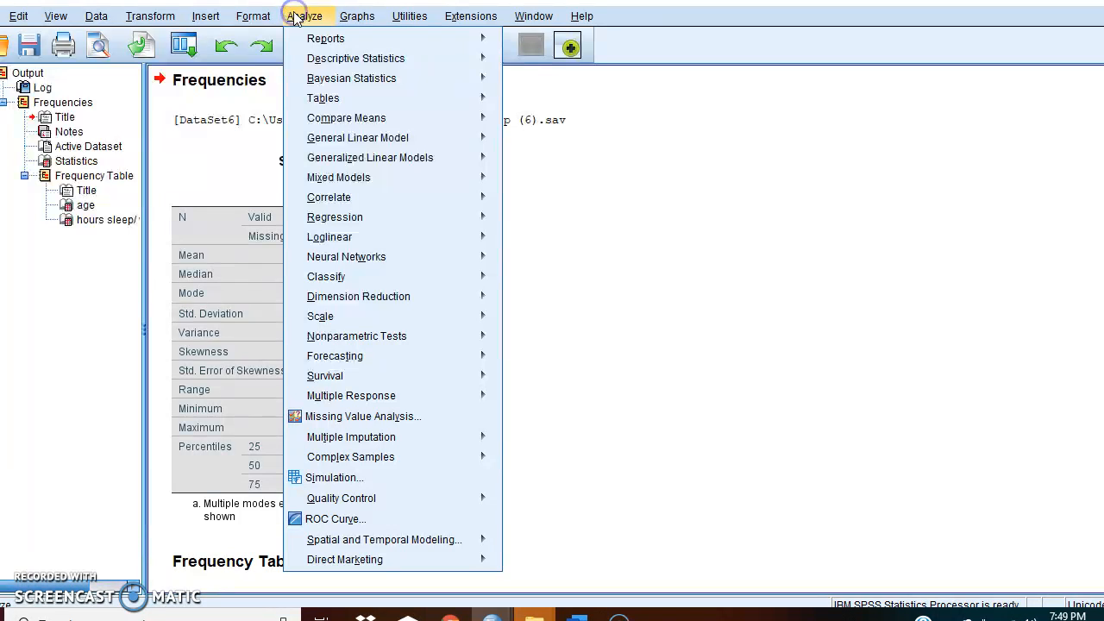
mouse_move(342, 57)
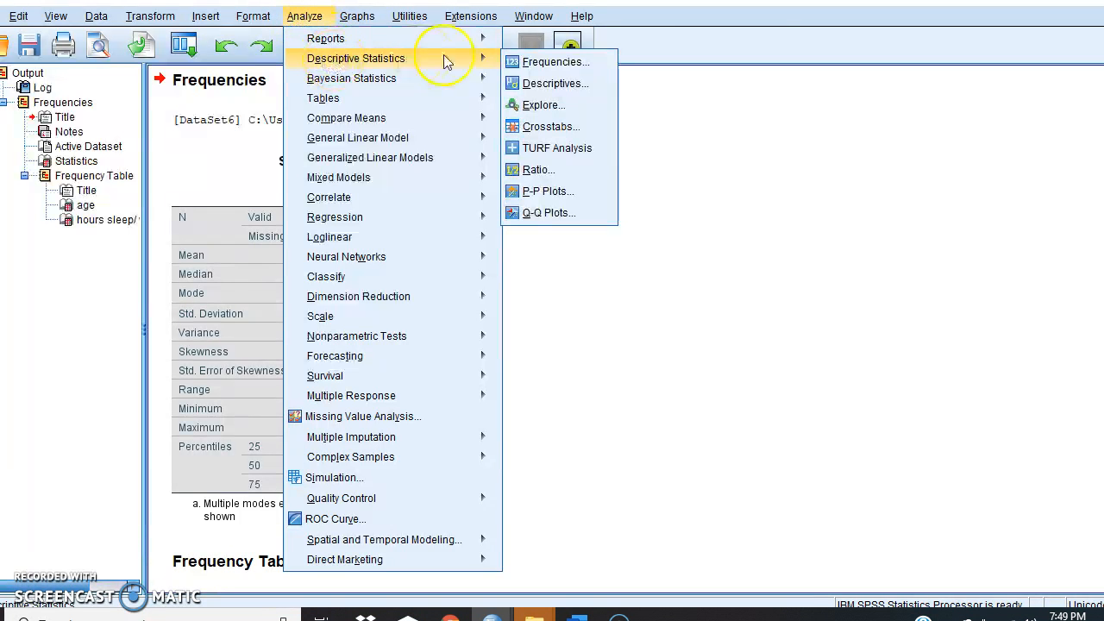
click(551, 64)
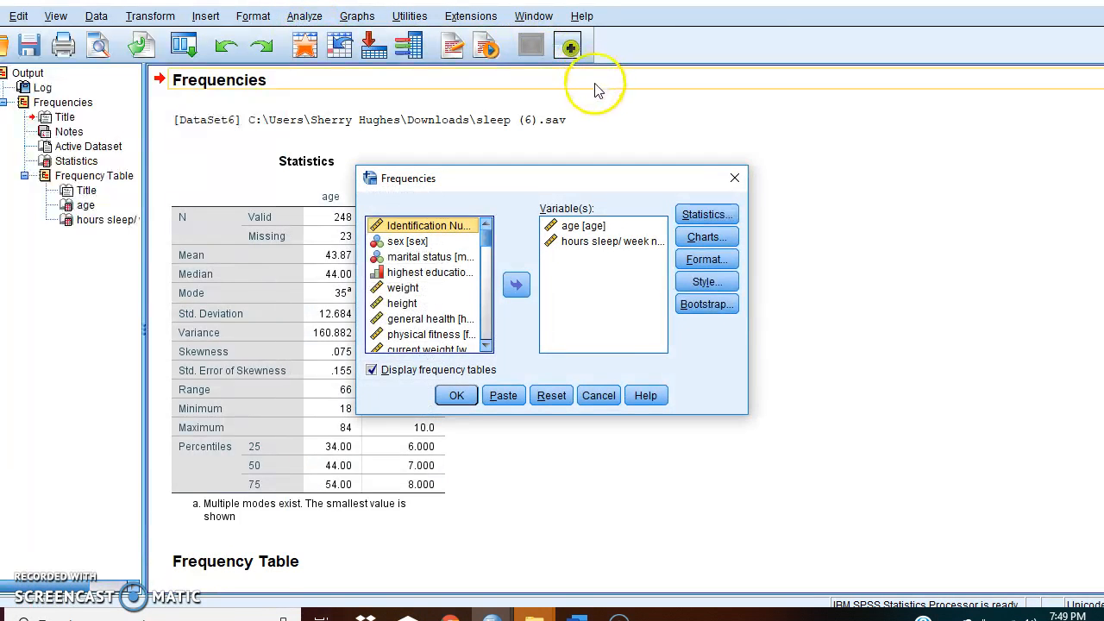
click(716, 239)
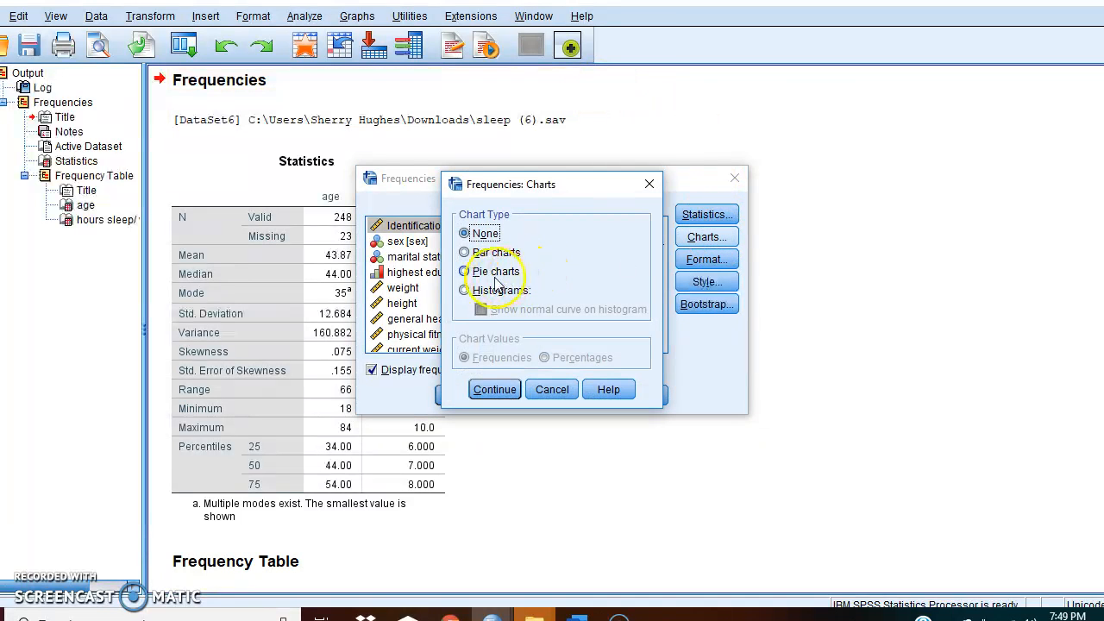
click(465, 292)
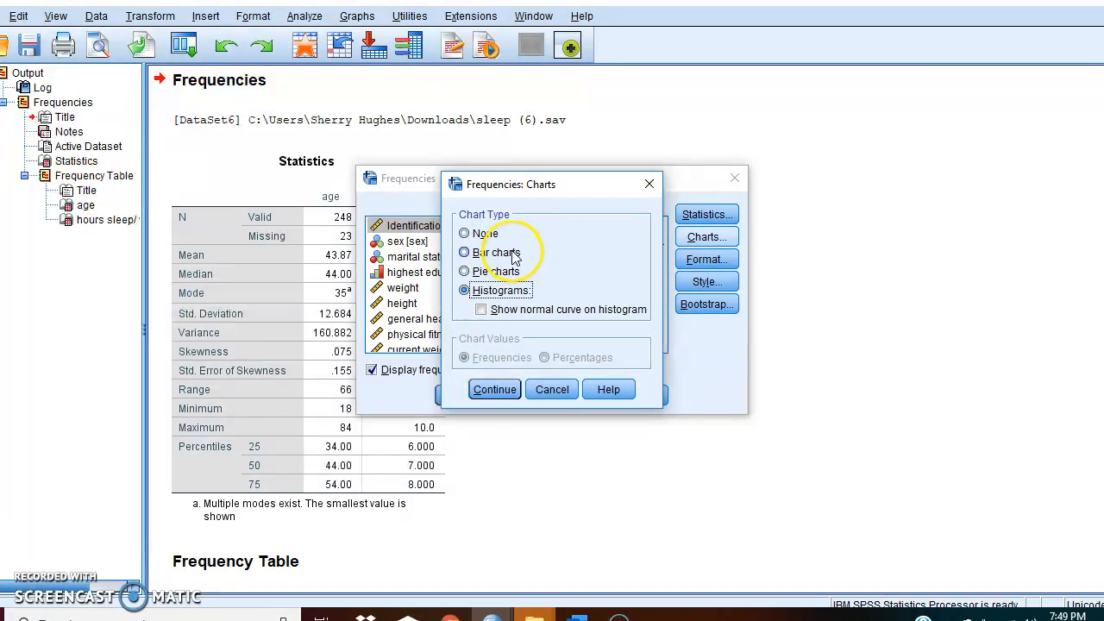
click(494, 390)
click(455, 394)
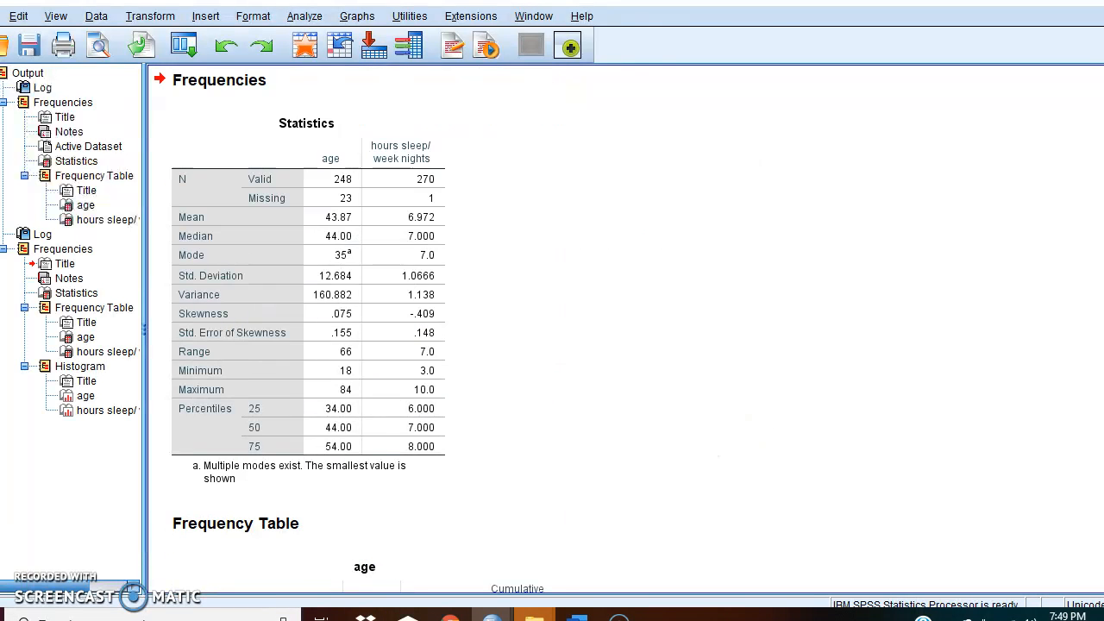
Examine the new frequency tables and the histograms for age and hours sleep/week nights
scroll(358, 328, down, 8)
scroll(367, 328, down, 15)
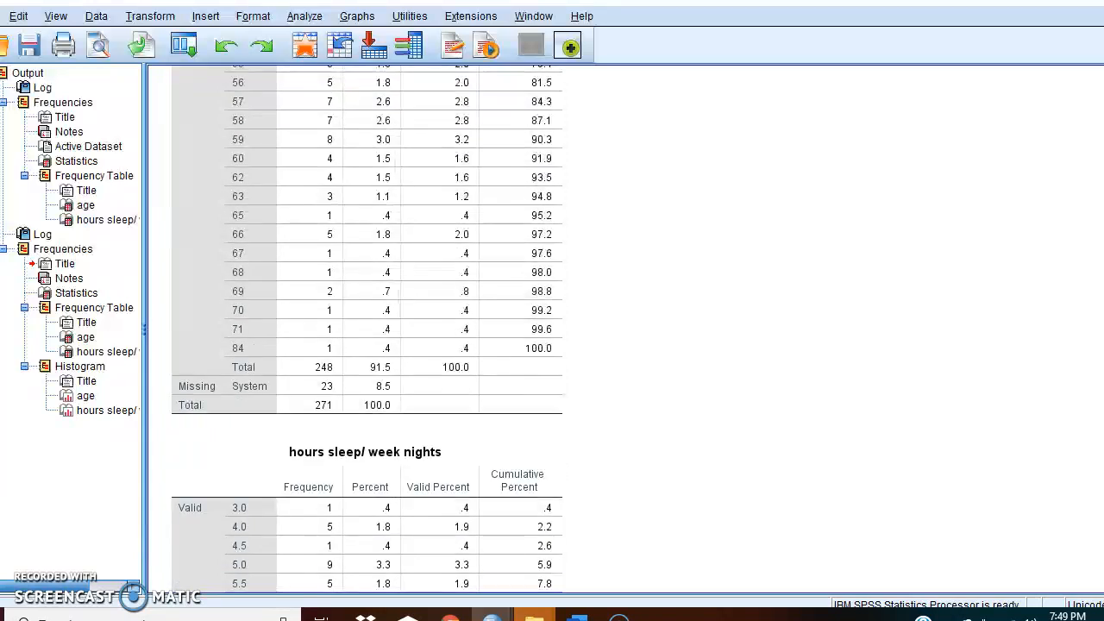
scroll(366, 328, down, 15)
click(747, 390)
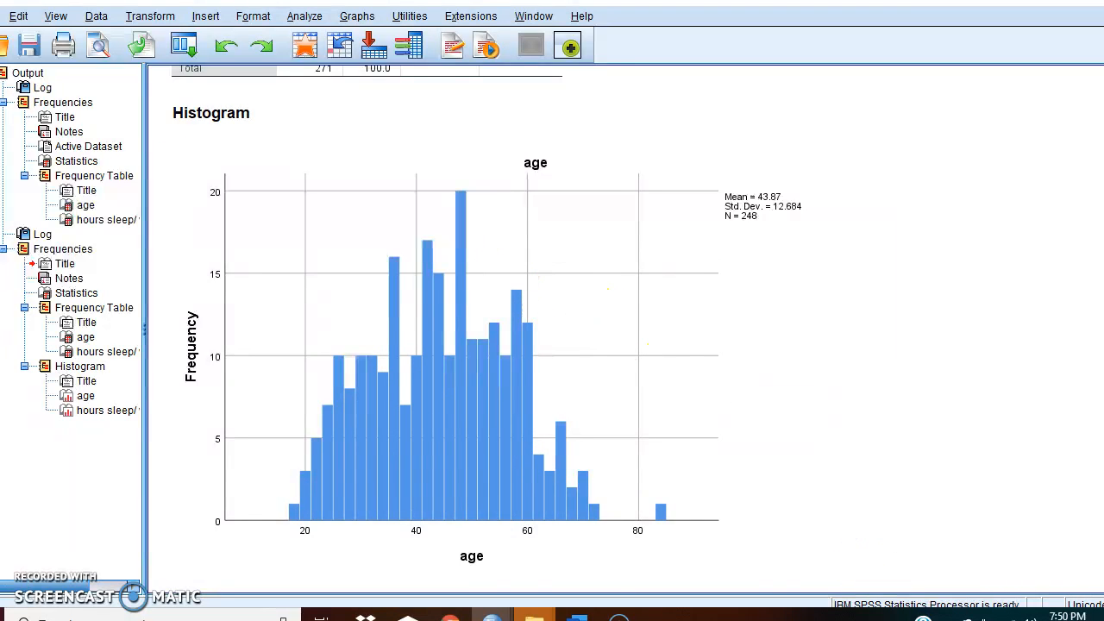
scroll(471, 328, down, 10)
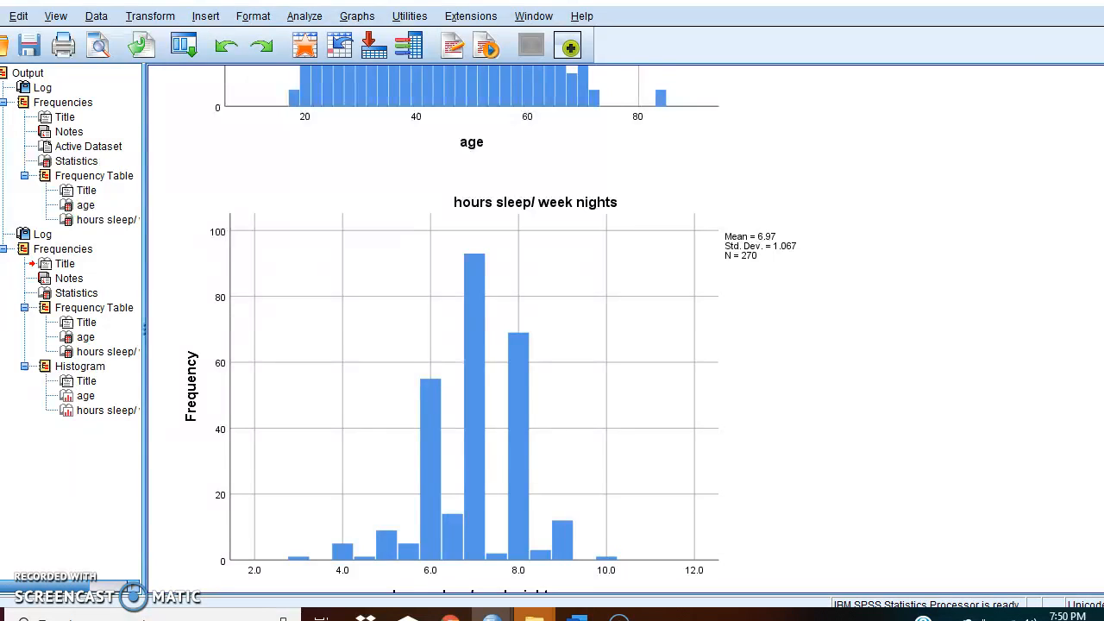
scroll(490, 328, down, 1)
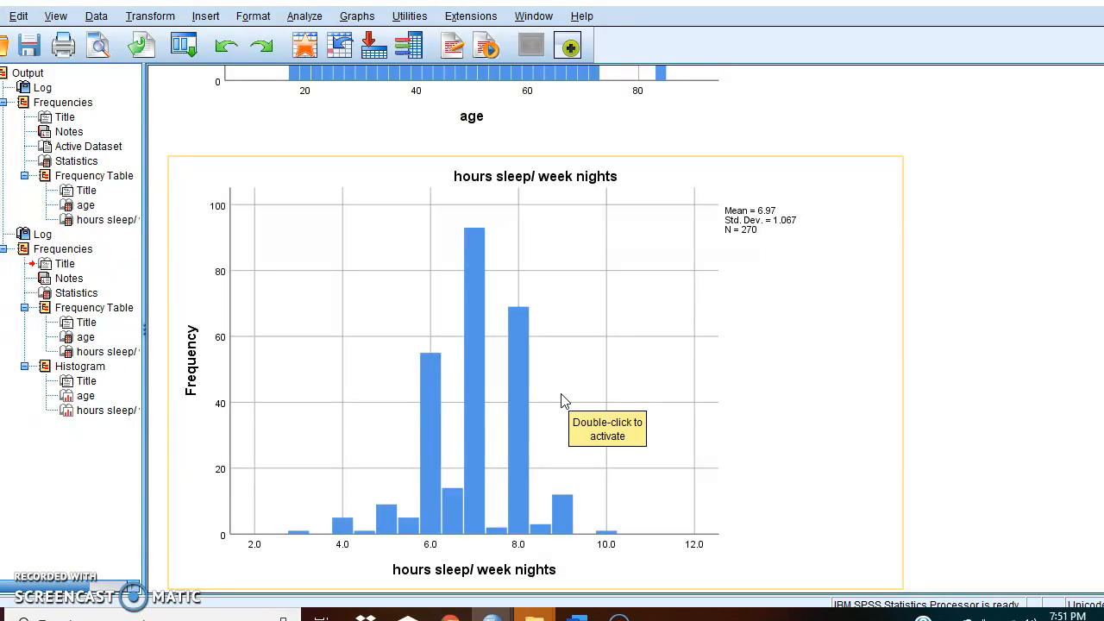
Start an Independent-Samples T Test with satisfied with sleep amount as the test variable
click(303, 22)
mouse_move(336, 126)
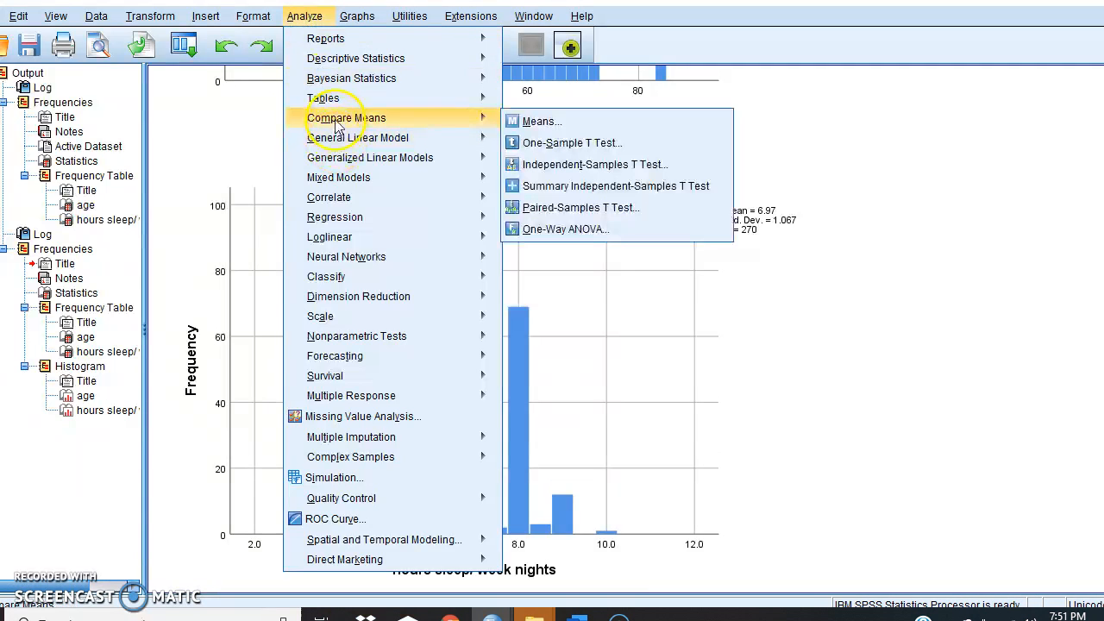
click(552, 166)
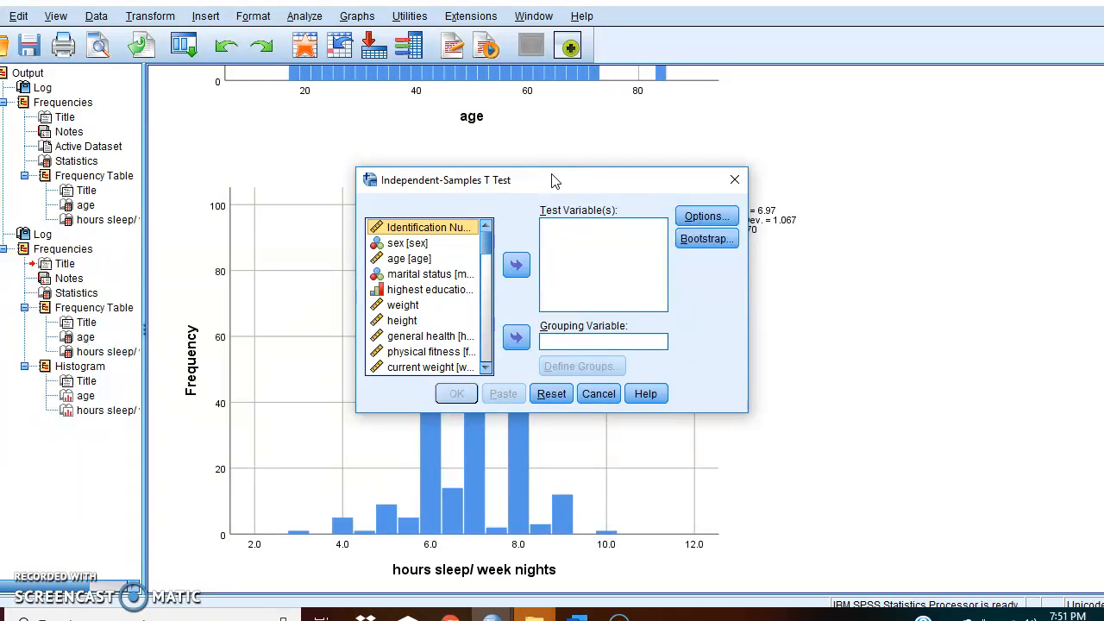
click(485, 368)
click(485, 368)
click(486, 369)
click(486, 368)
click(485, 368)
click(486, 368)
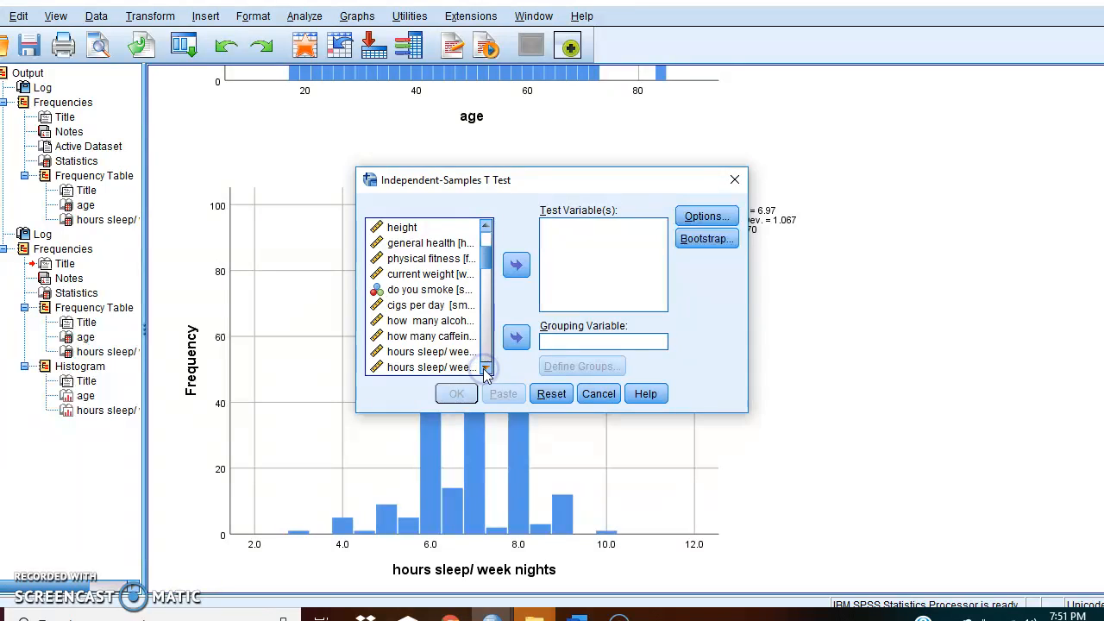
click(486, 368)
click(485, 368)
click(486, 368)
click(486, 368)
click(485, 368)
click(486, 368)
click(485, 368)
click(485, 368)
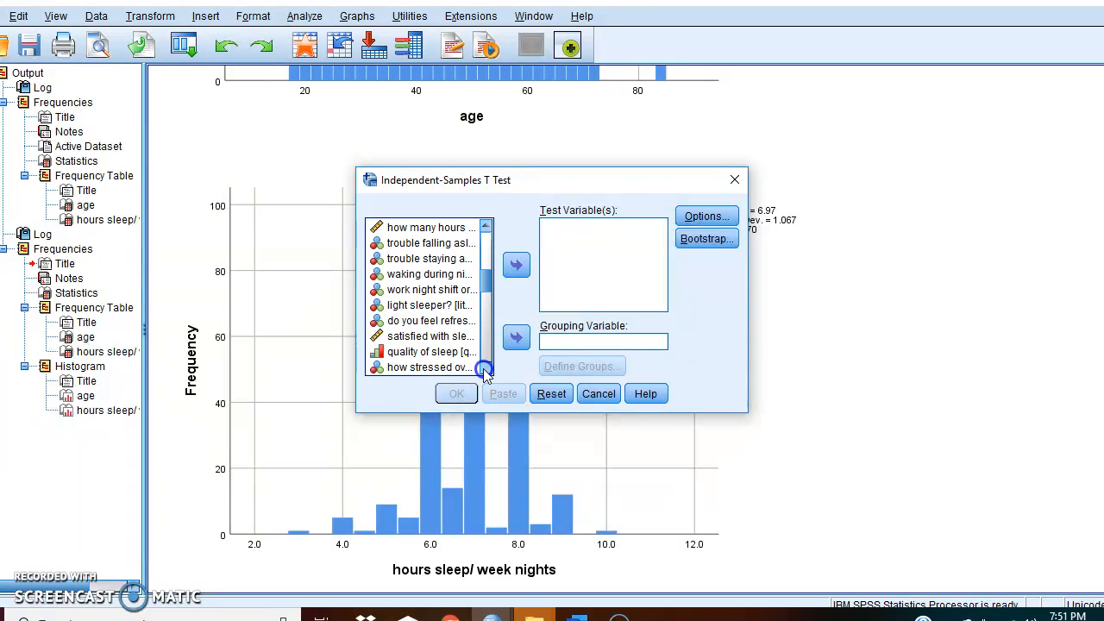
click(442, 336)
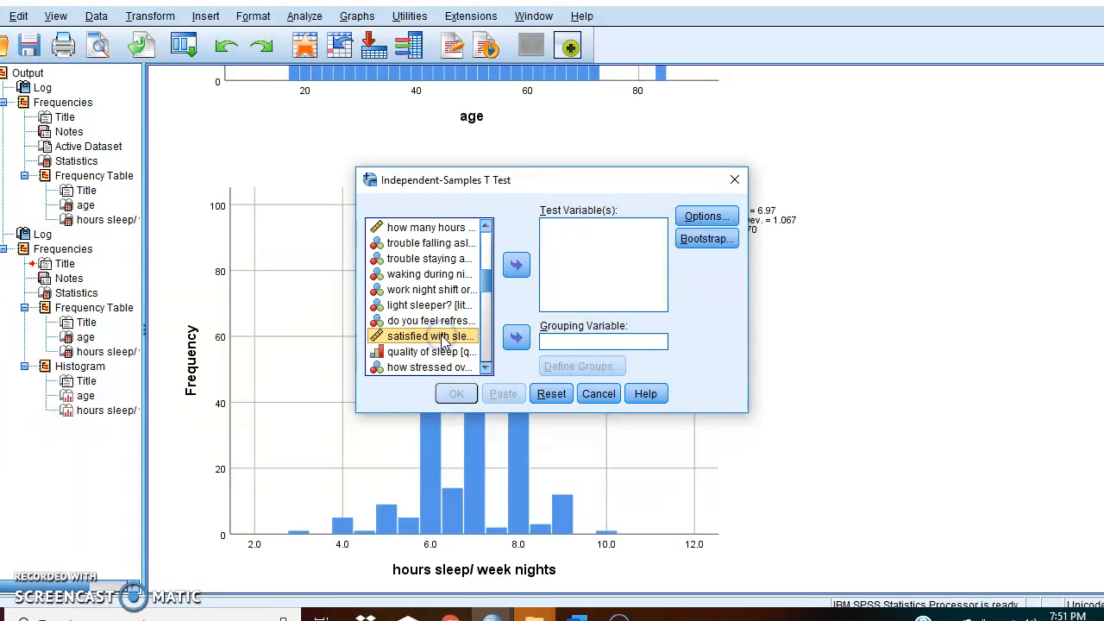
click(517, 265)
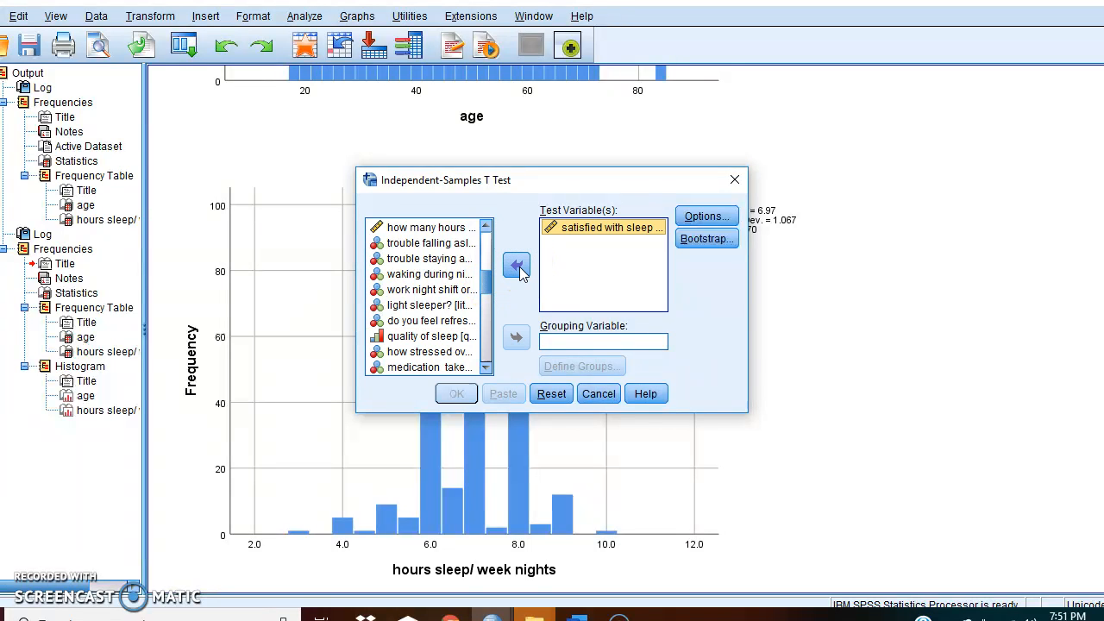
Use do you smoke as the grouping variable, defining Group 1 as 1 and Group 2 as 2
click(486, 228)
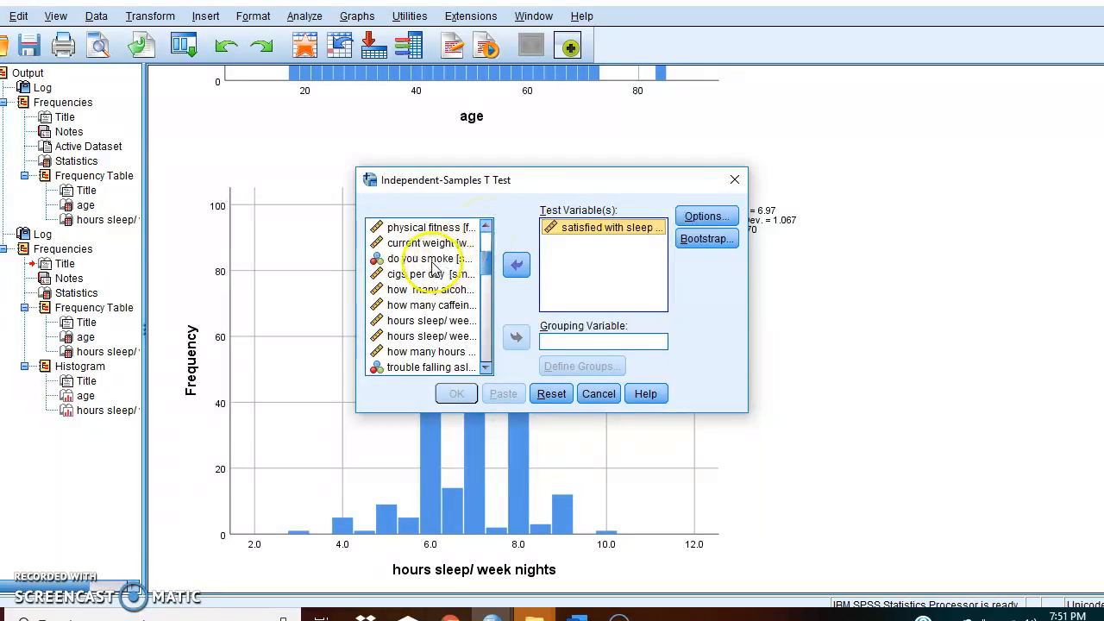
click(430, 259)
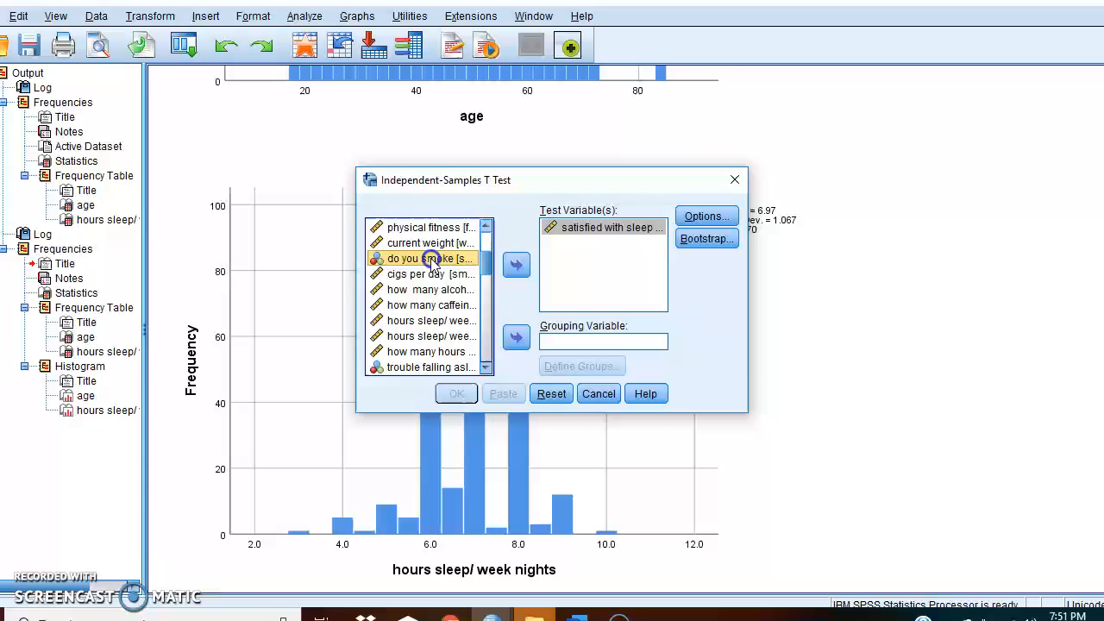
click(516, 338)
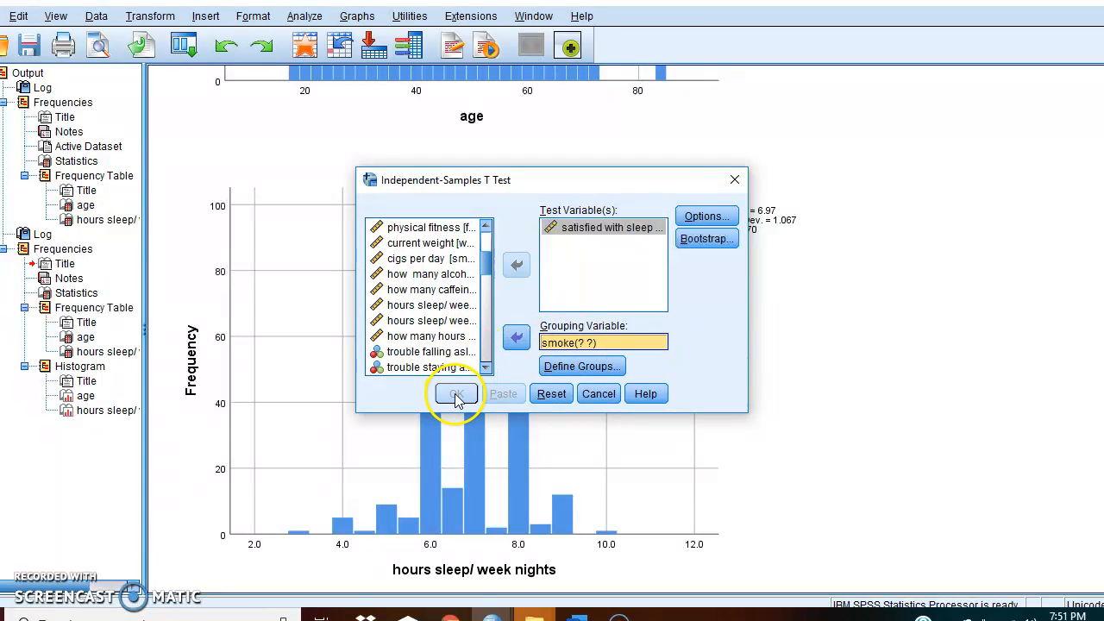
click(583, 367)
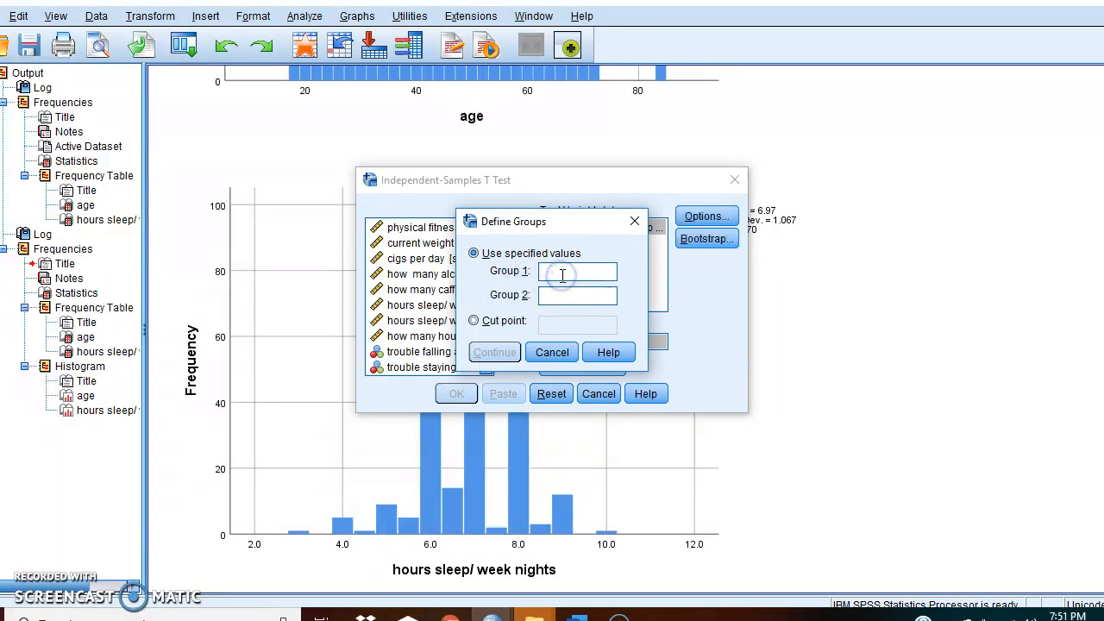
text(1)
click(560, 296)
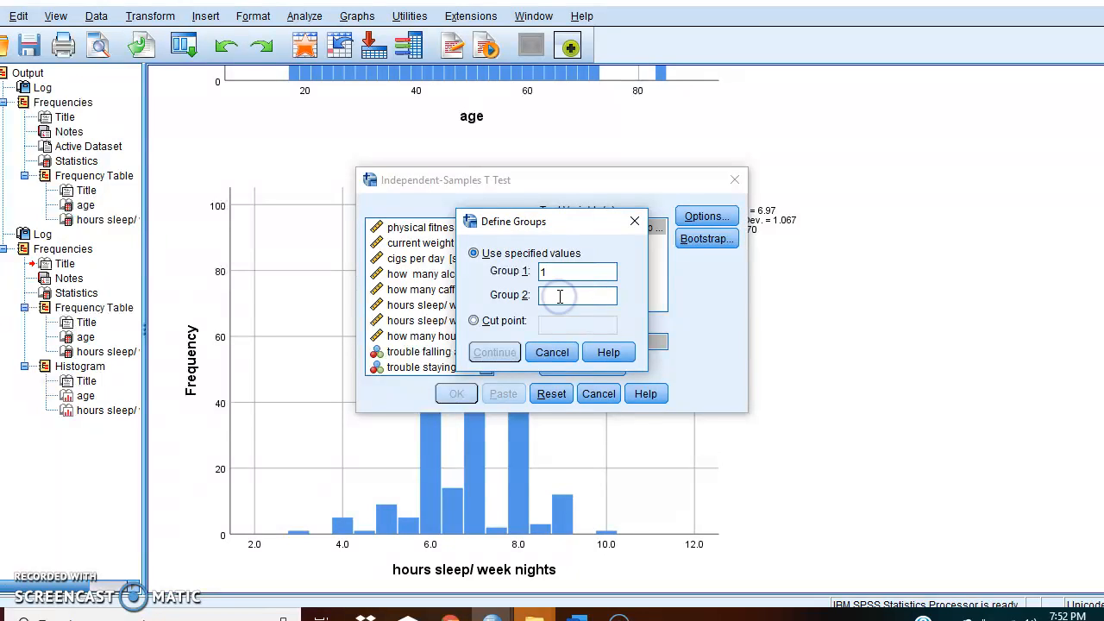
text(2)
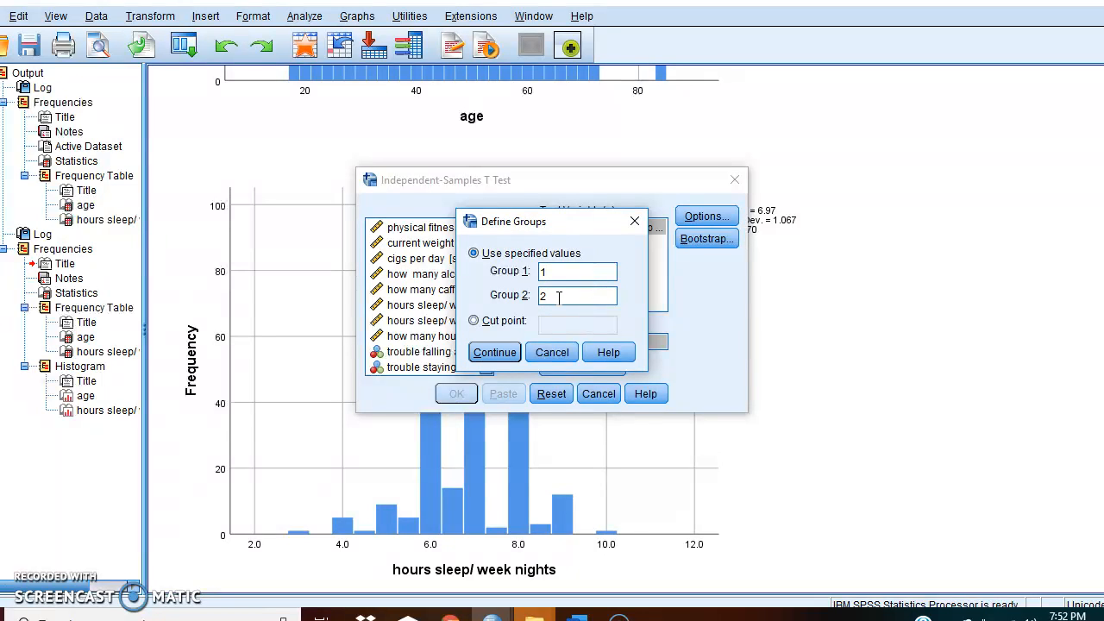
click(501, 353)
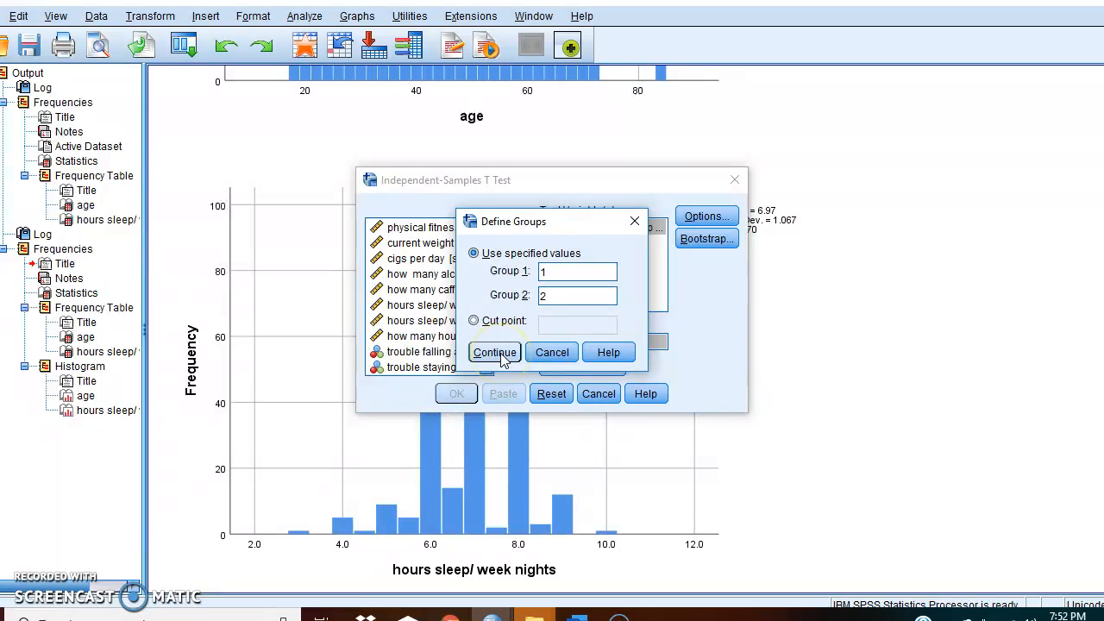
Run the t-test and examine the sleep satisfaction means of smokers and non-smokers in the Group Statistics table
click(459, 393)
click(460, 393)
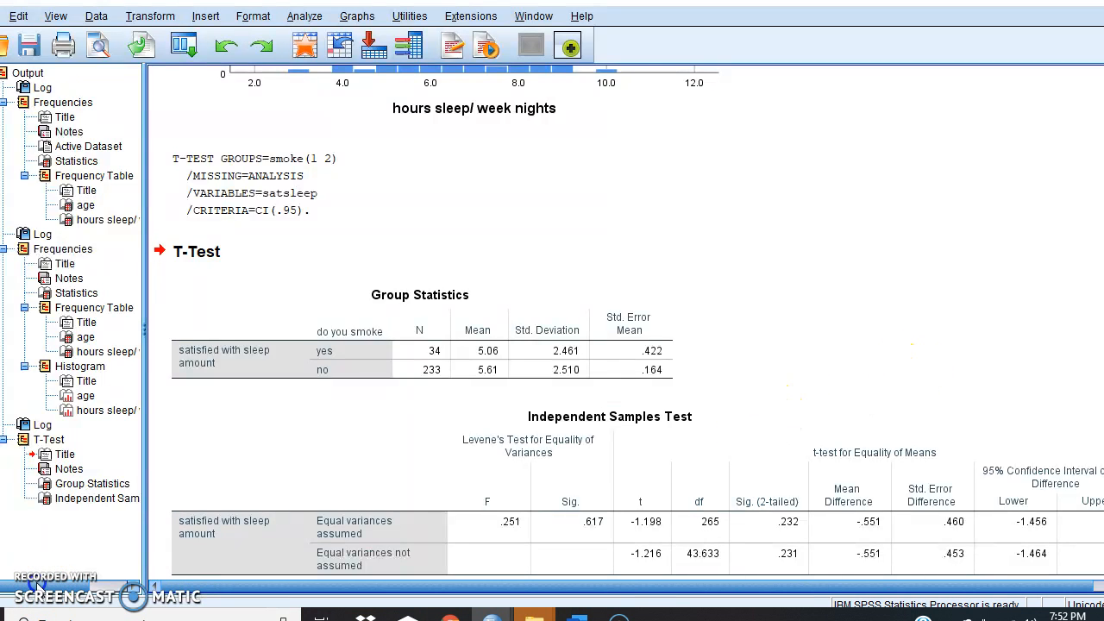
click(356, 454)
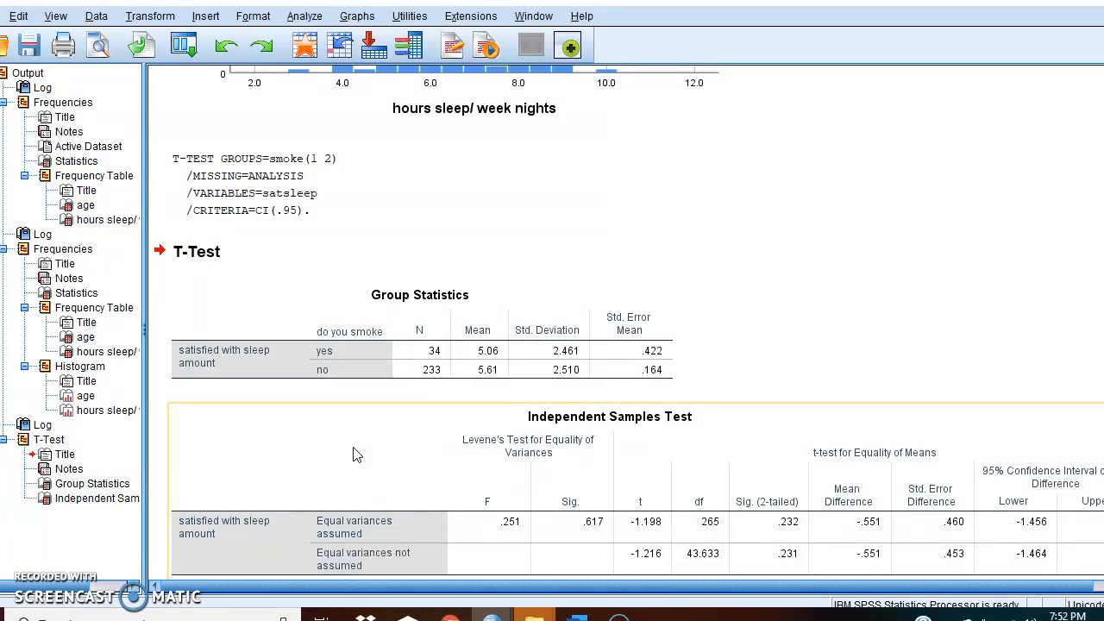
click(457, 373)
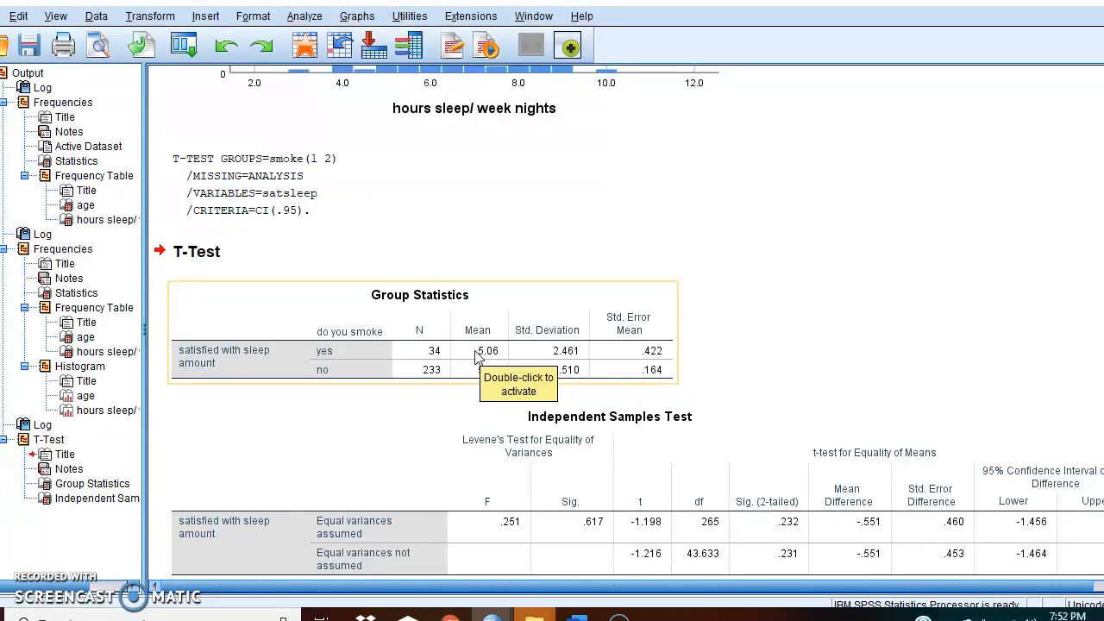
click(469, 444)
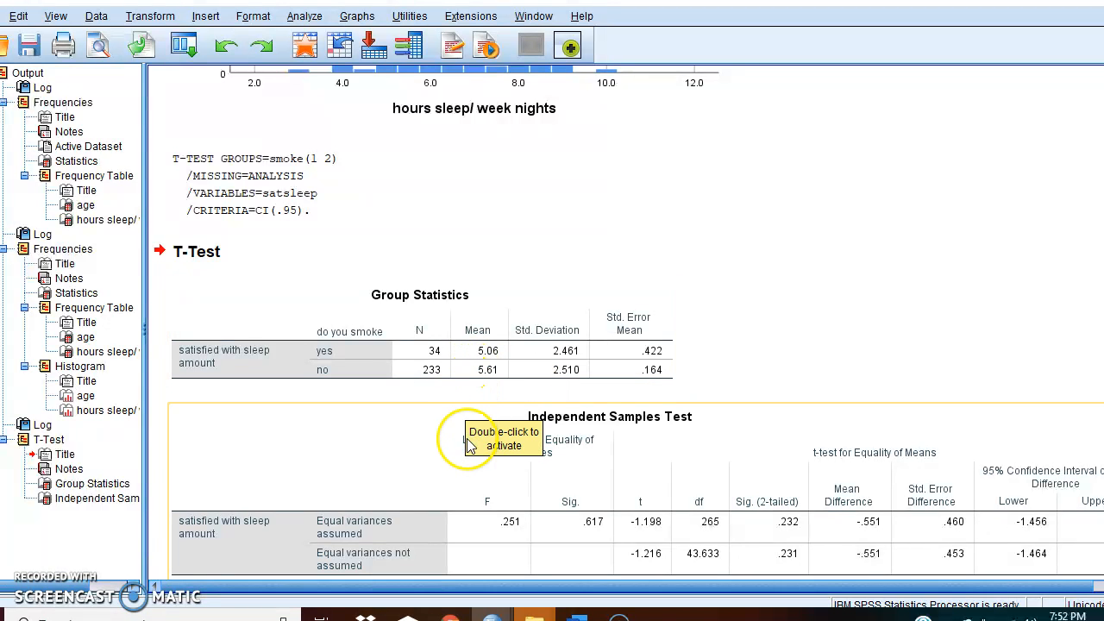
click(486, 384)
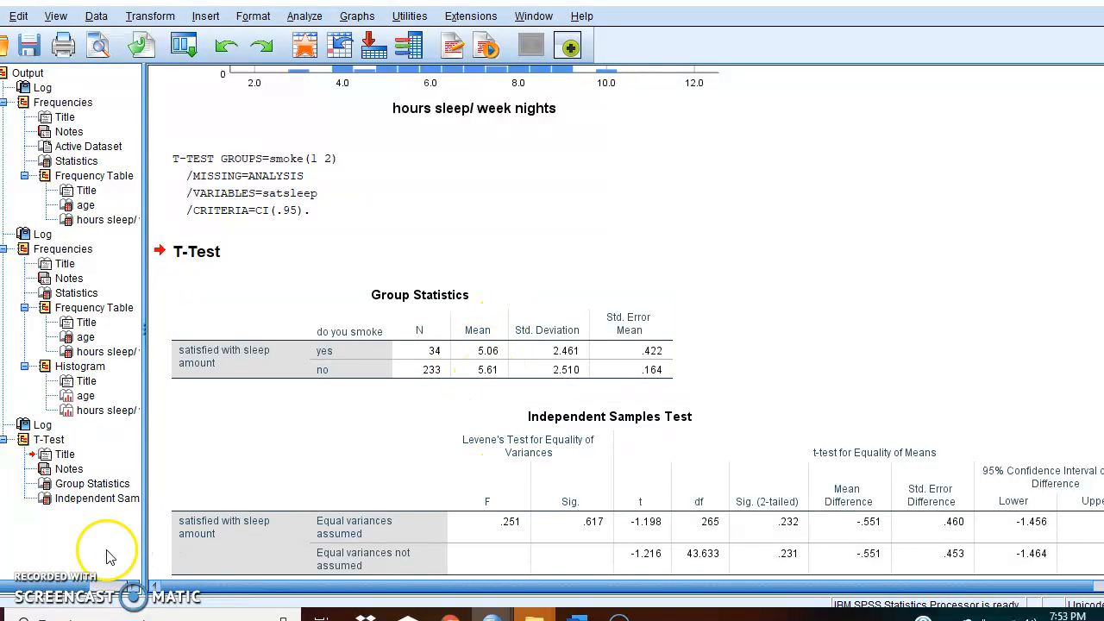
Open the Independent Samples Test pivot table and examine Levene's significance along with the t, df and Sig. (2-tailed) values
double_click(607, 416)
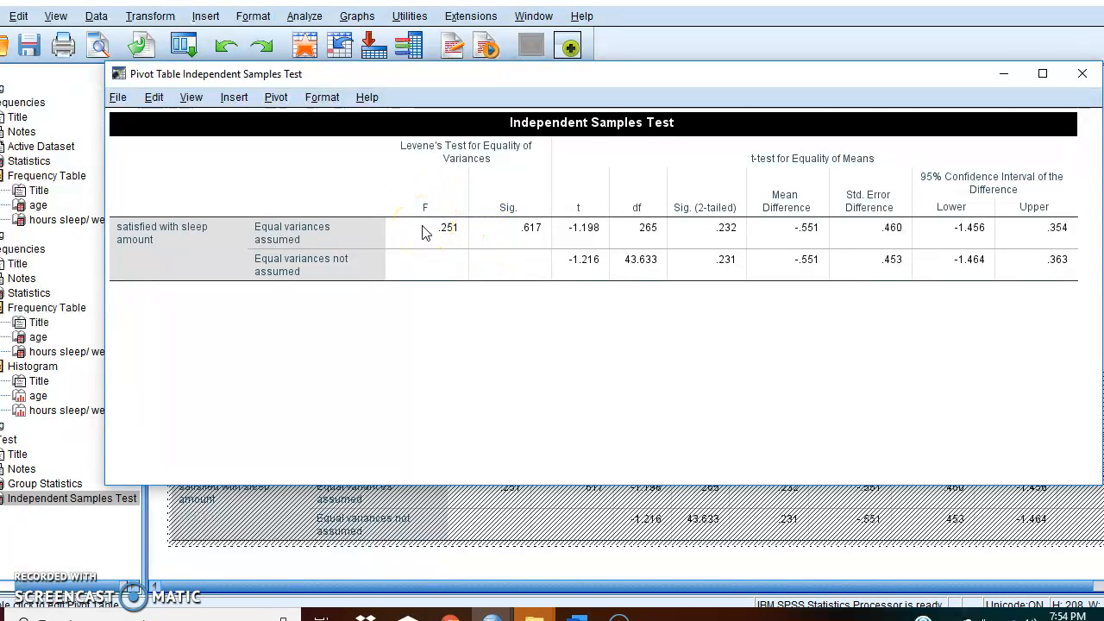
click(525, 227)
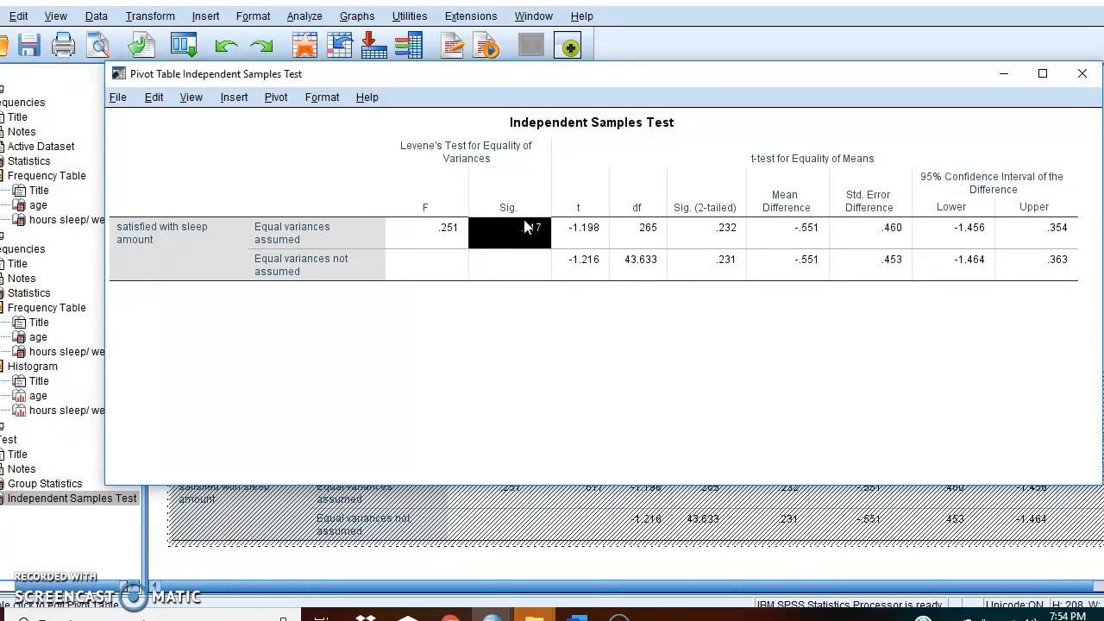
drag(585, 259, 695, 267)
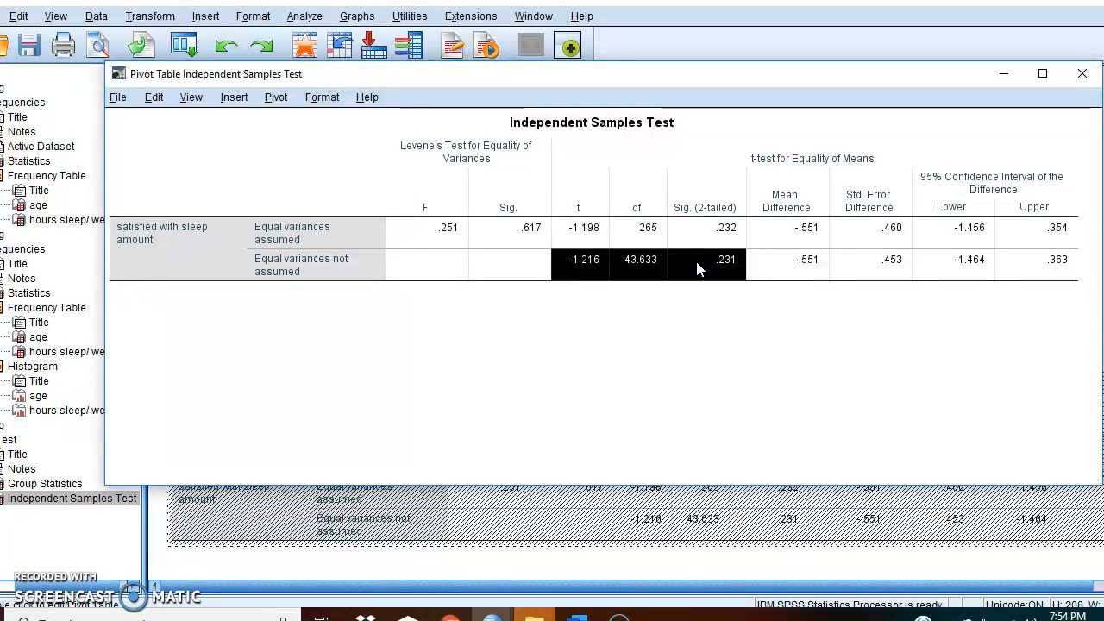
click(522, 239)
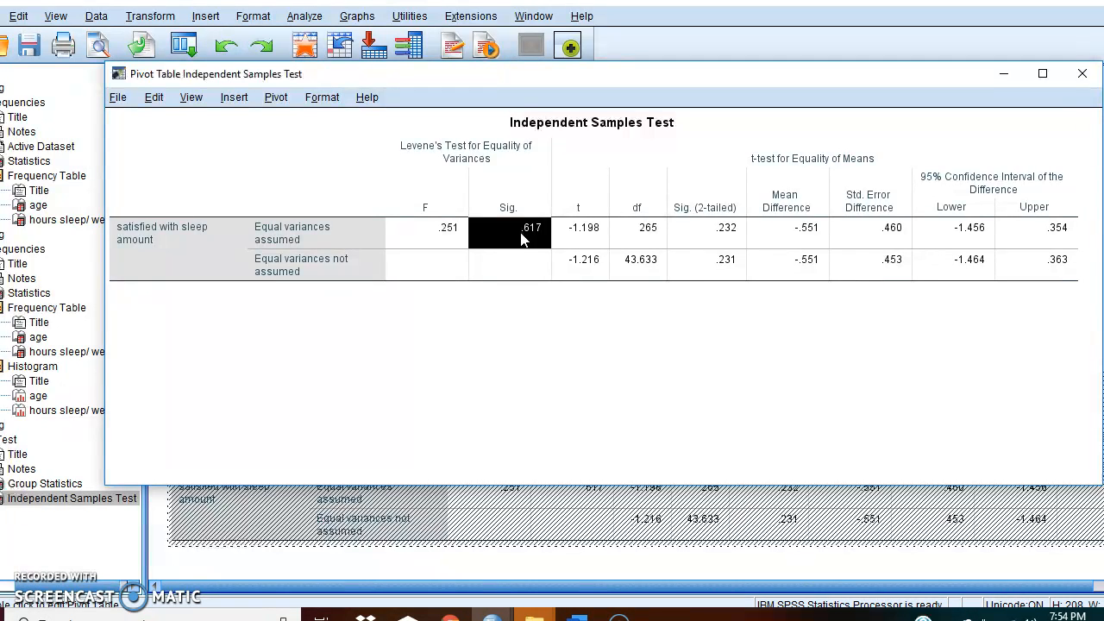
drag(577, 228, 685, 229)
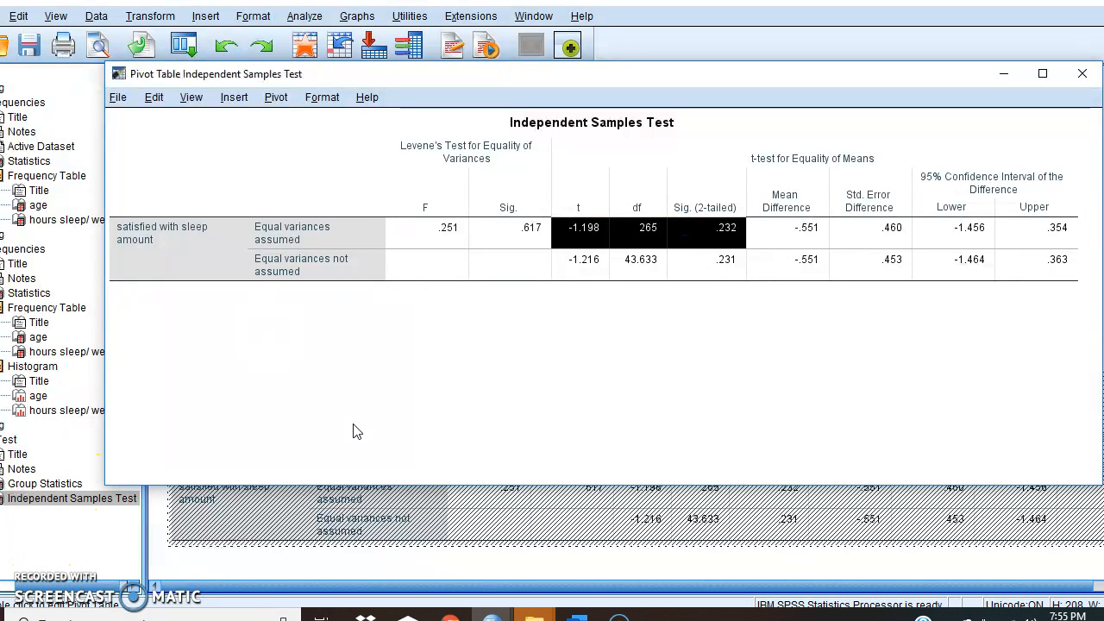
click(518, 224)
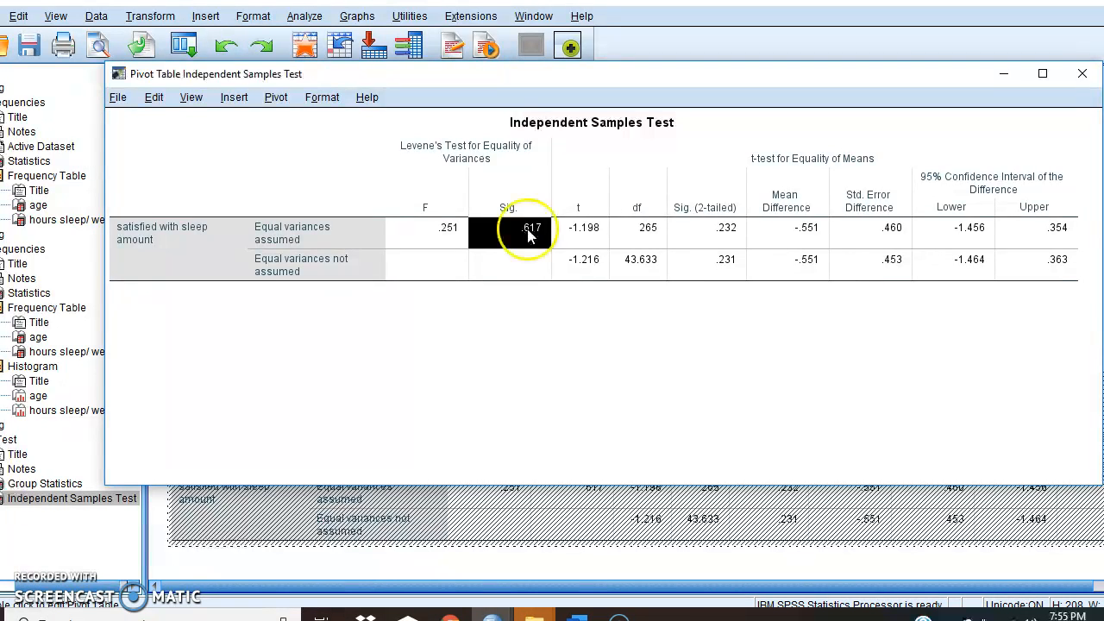
drag(584, 227, 663, 237)
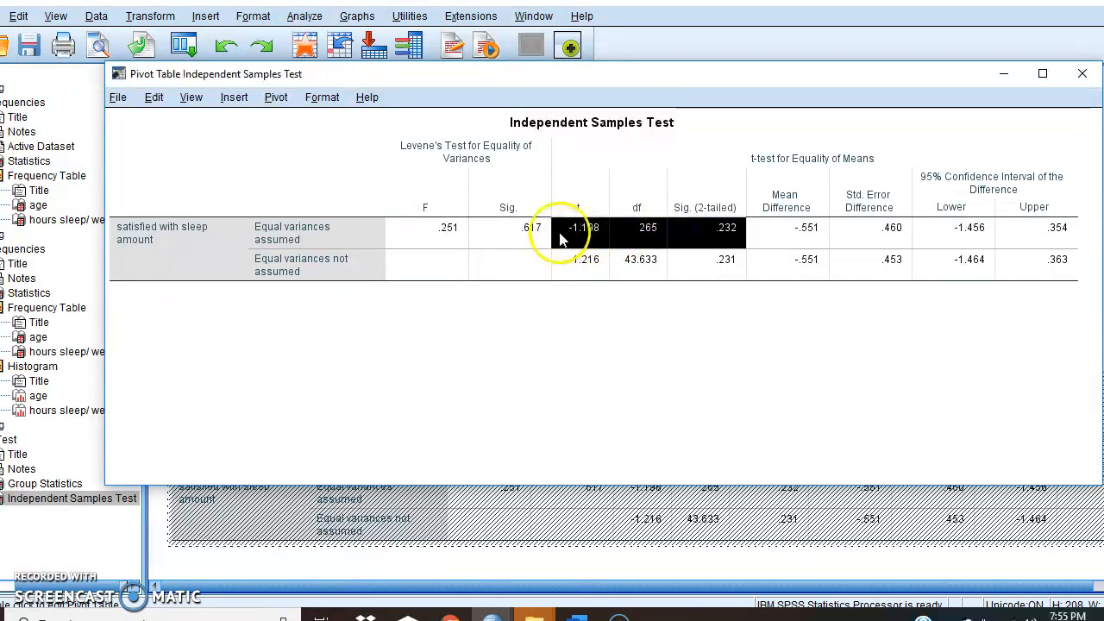
click(708, 235)
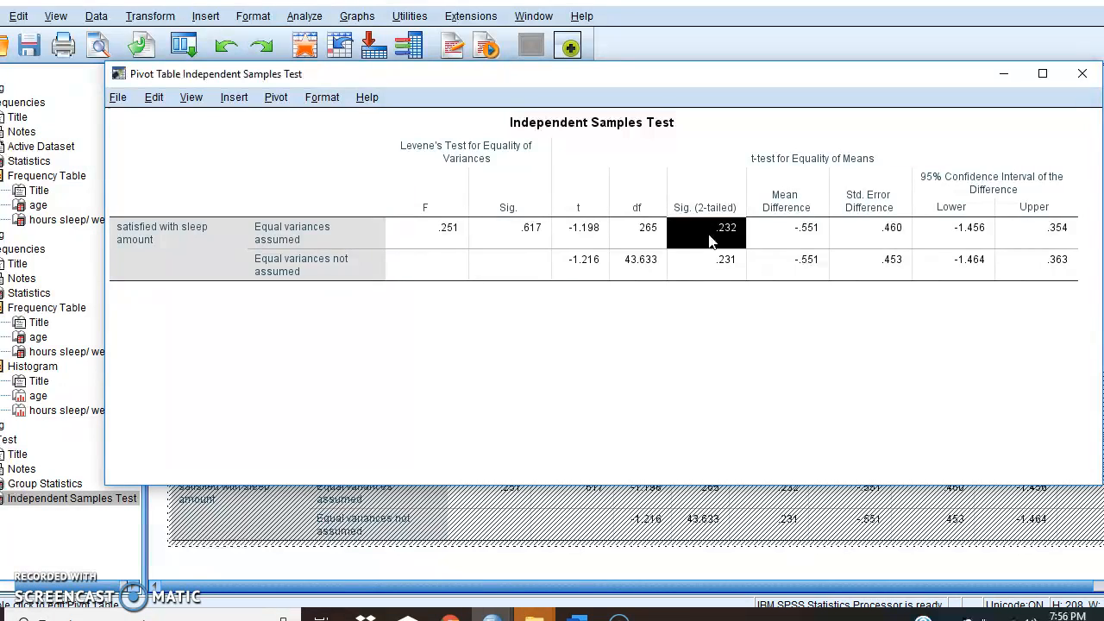
click(641, 230)
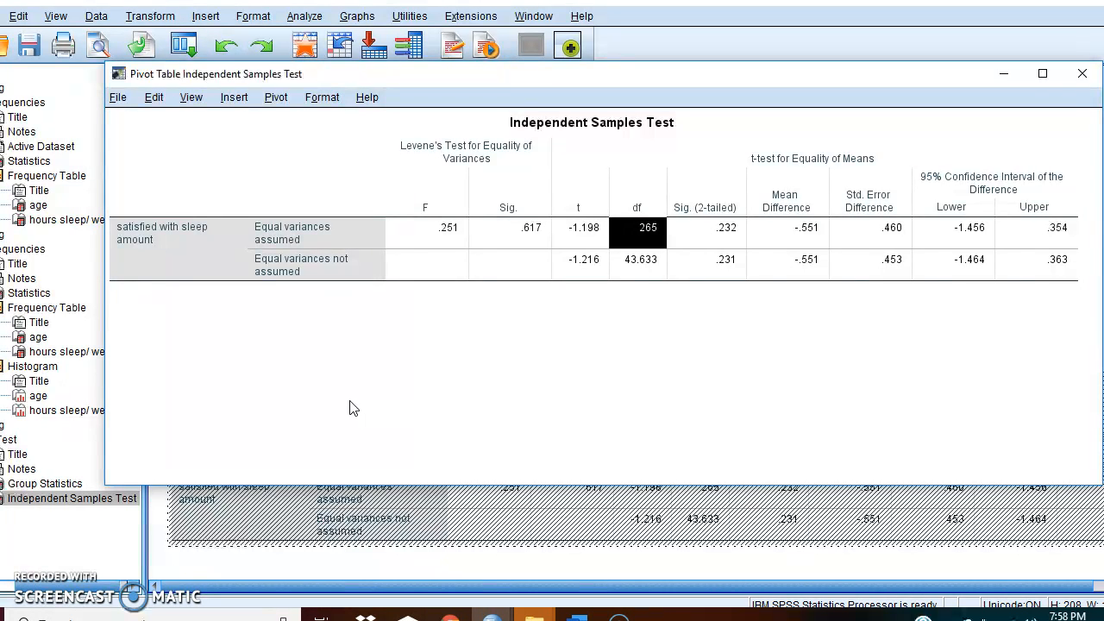
Start a Bivariate Correlations analysis and add the how many caffeine variable to it
click(303, 17)
mouse_move(327, 105)
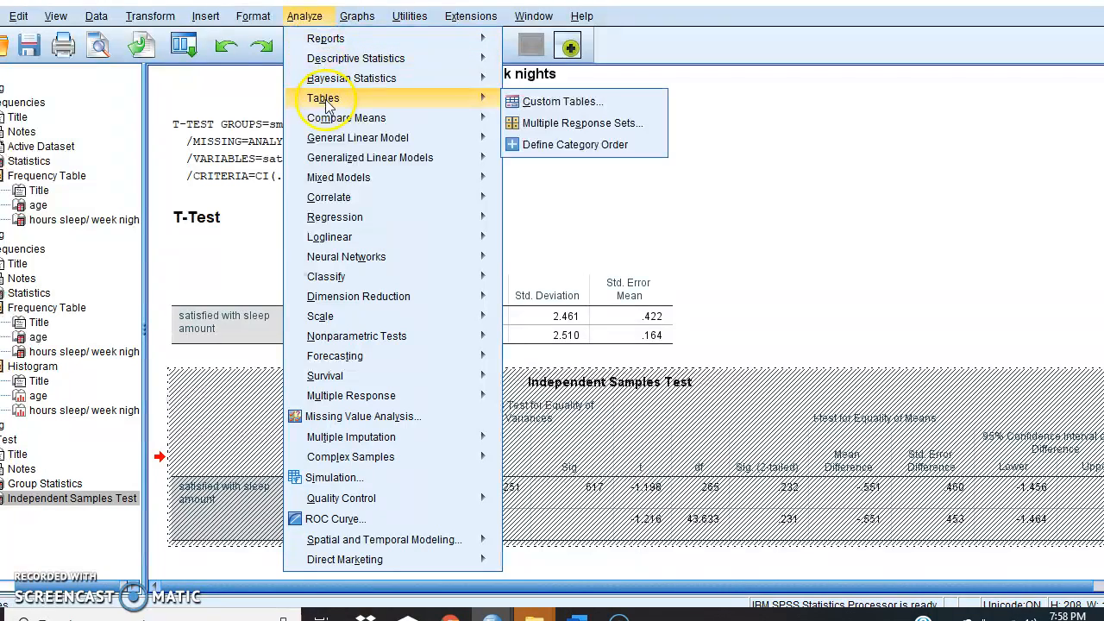
mouse_move(336, 198)
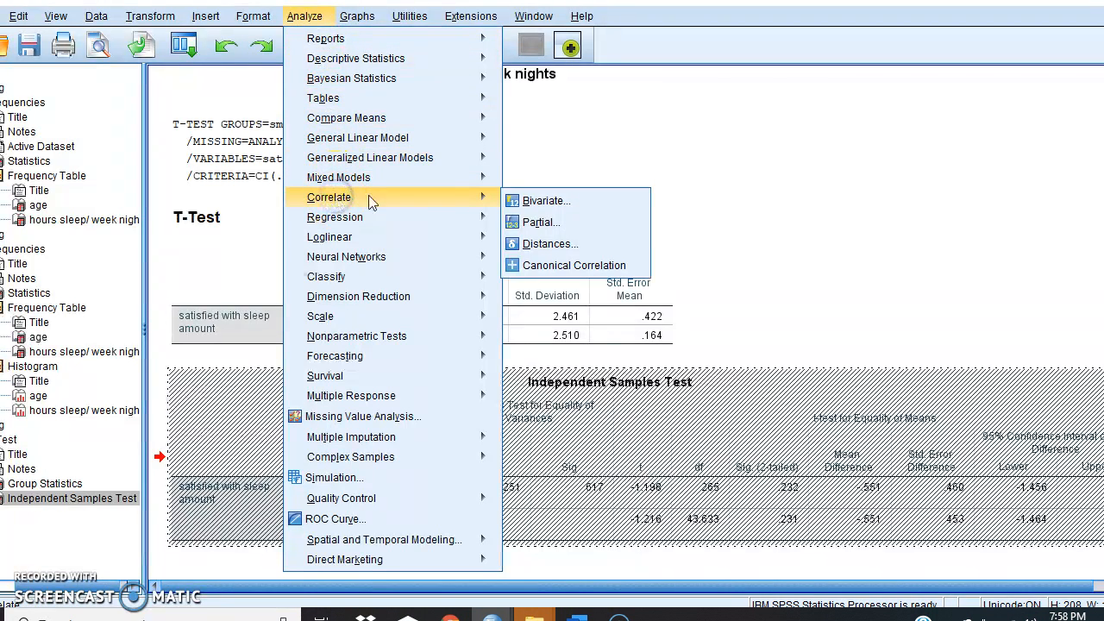
click(527, 200)
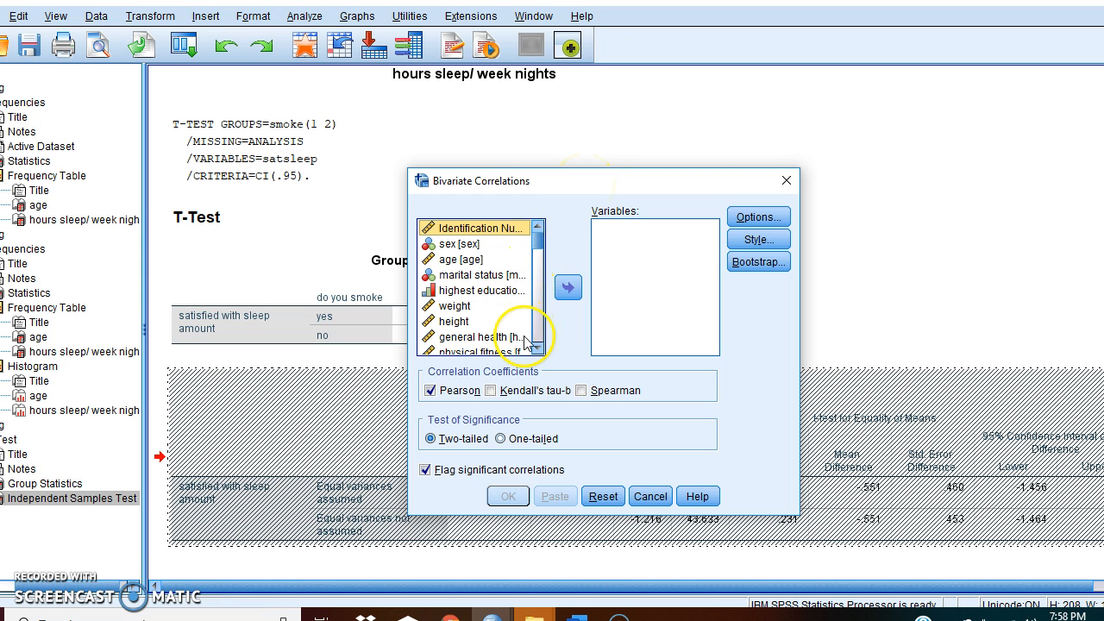
click(536, 228)
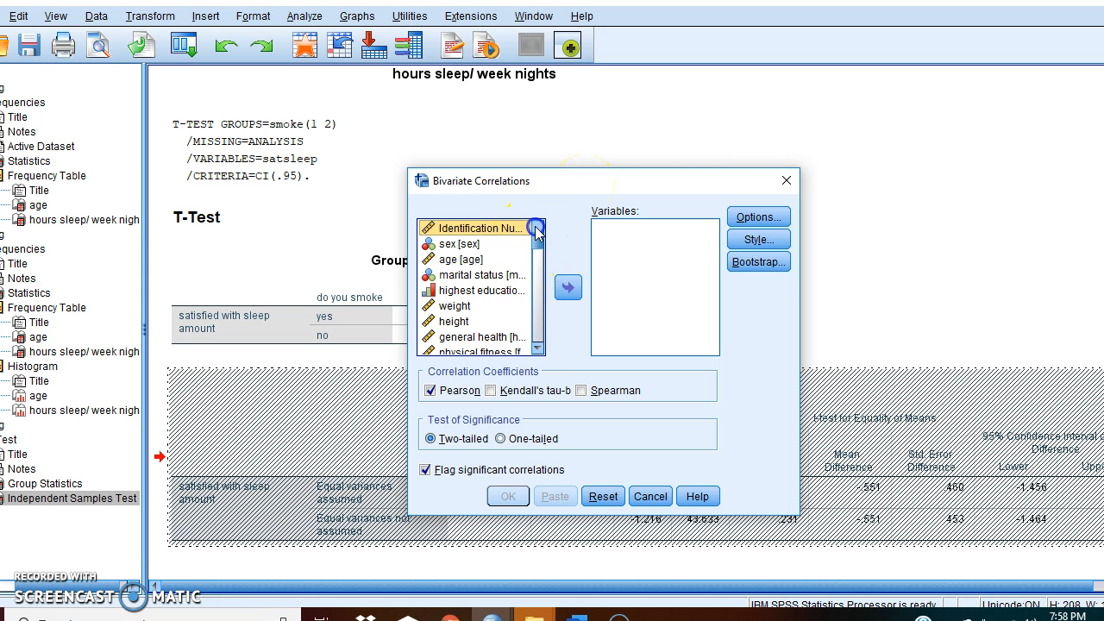
click(538, 350)
click(537, 349)
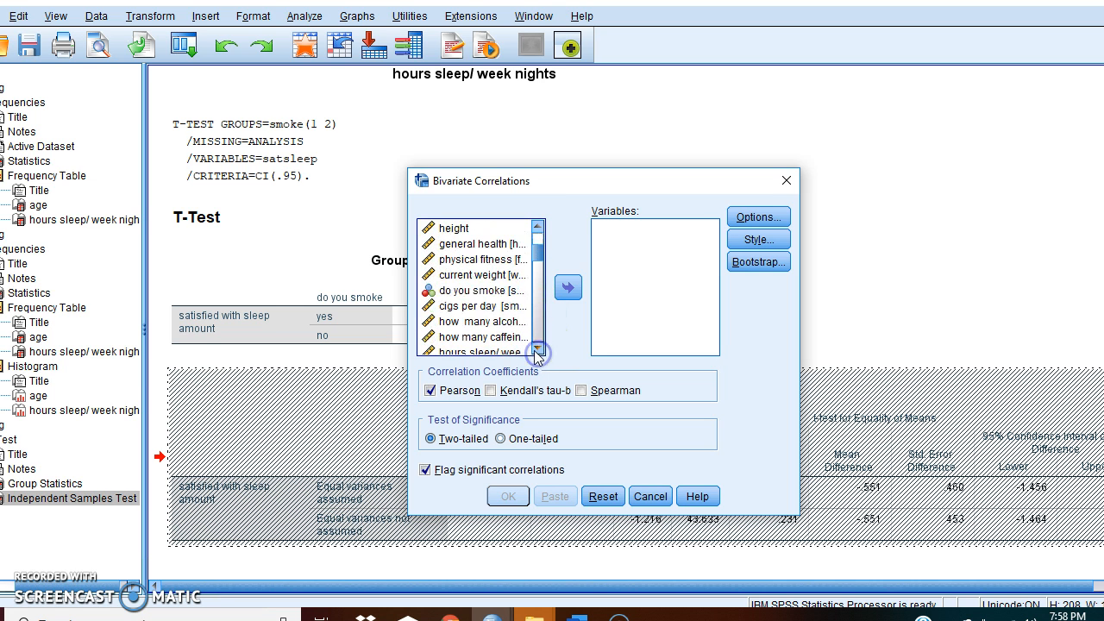
click(503, 337)
click(568, 287)
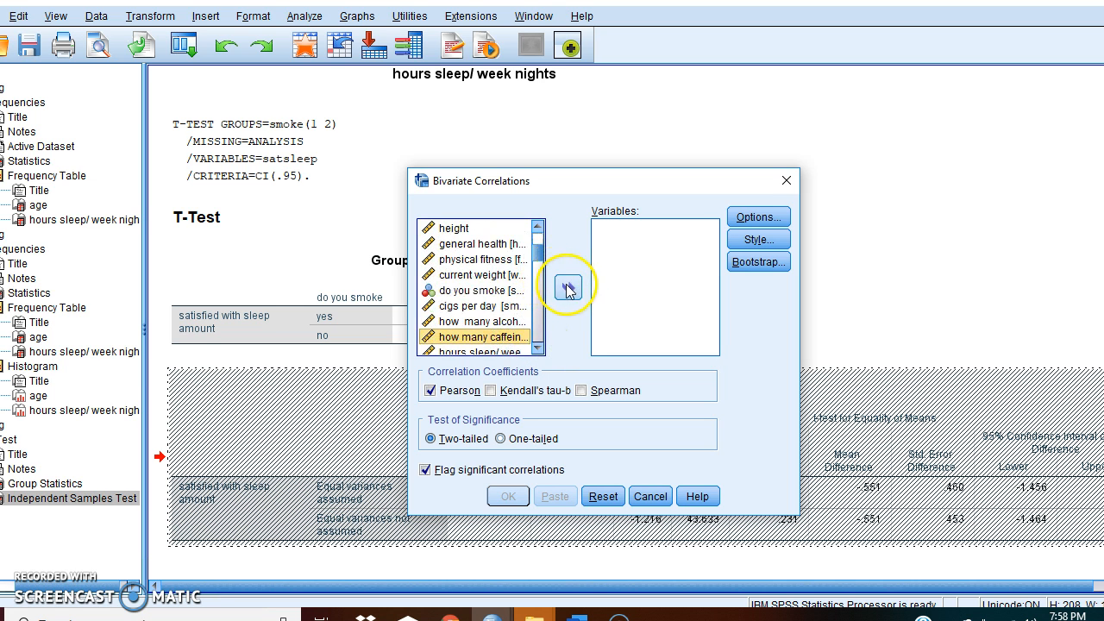
Add trouble falling asleep to the correlation variables, run the two-tailed Pearson correlation, and examine its coefficient and significance
click(537, 347)
click(538, 347)
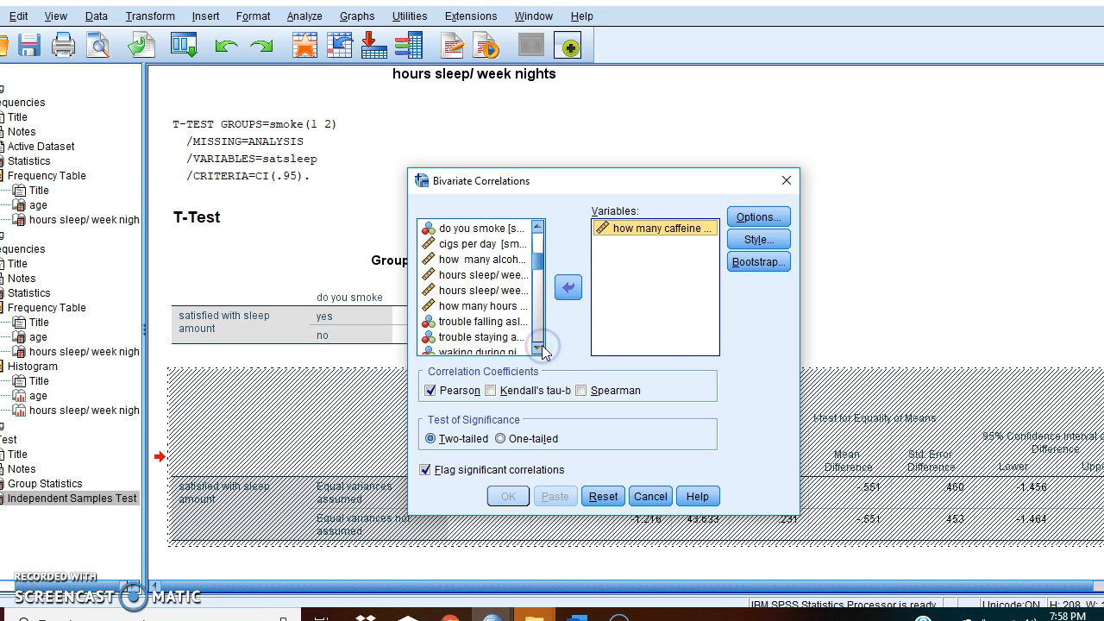
click(505, 321)
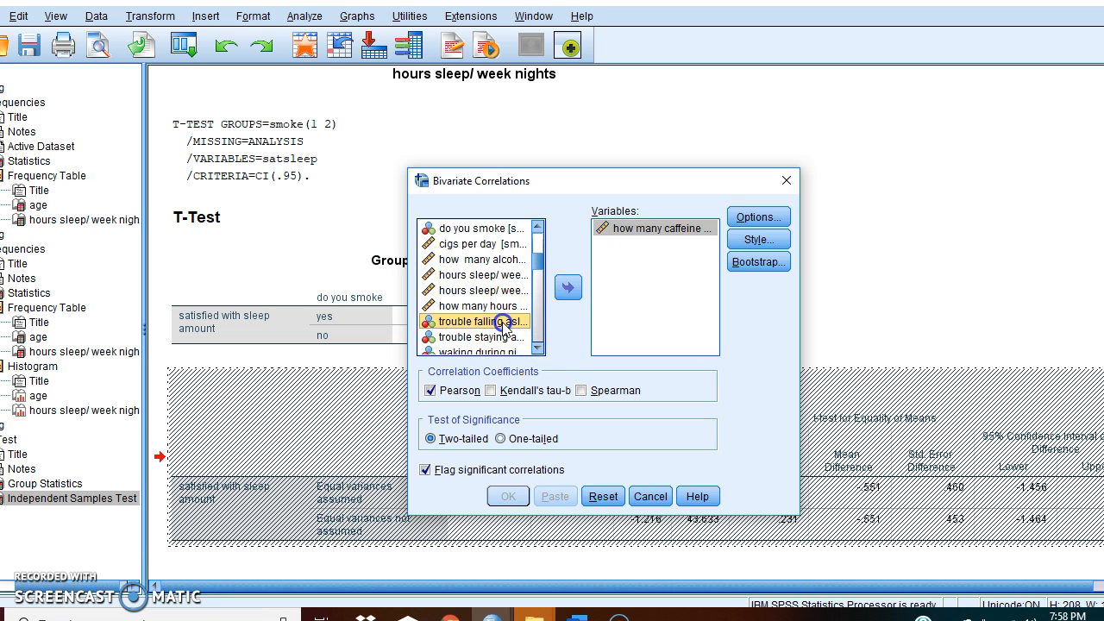
click(567, 290)
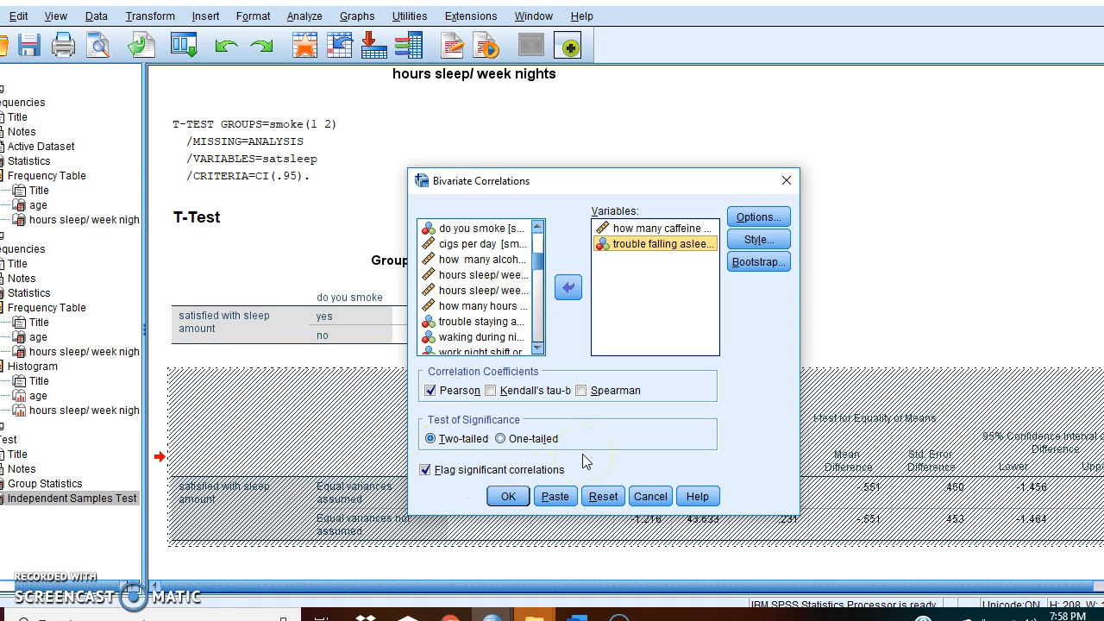
click(509, 498)
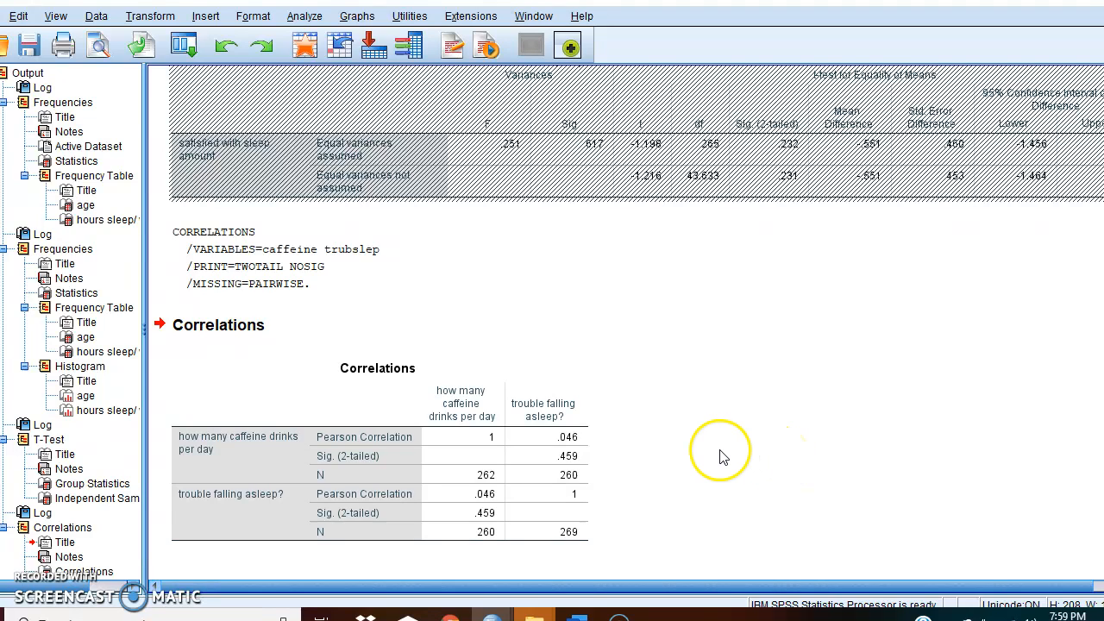
click(583, 445)
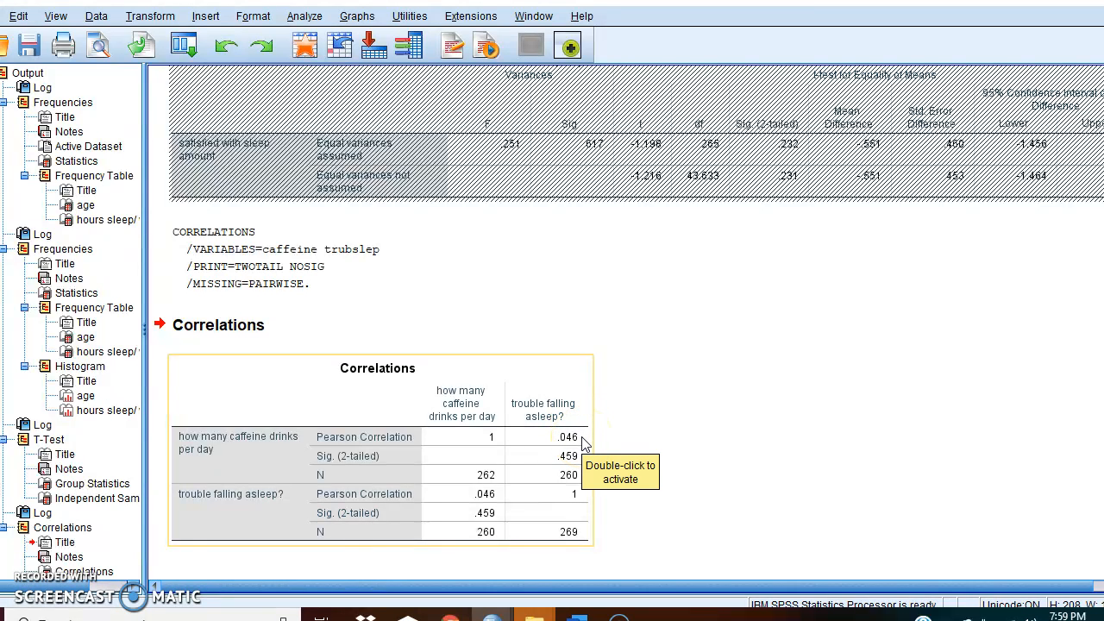
click(523, 443)
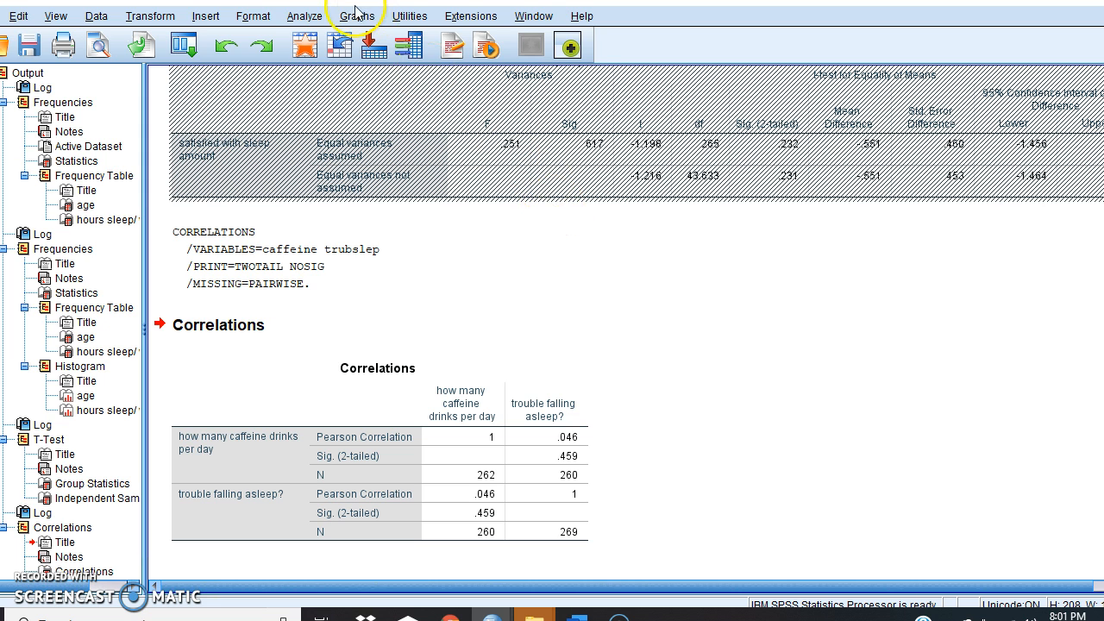
Start a One-Way ANOVA and add how many hours sleep needed as the dependent variable
click(308, 17)
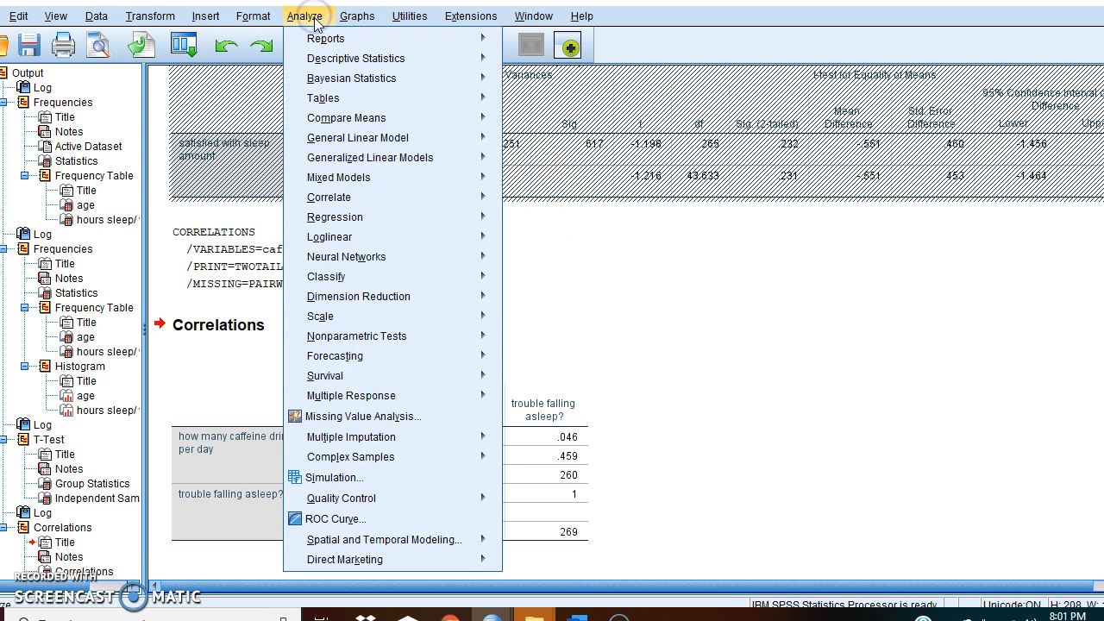
click(341, 121)
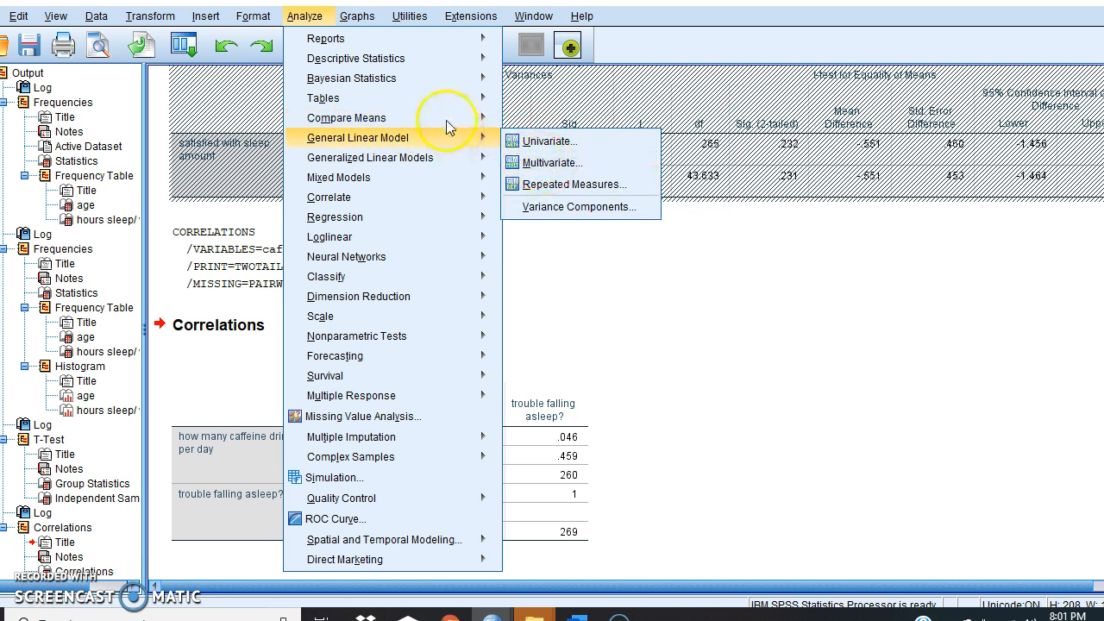
click(560, 228)
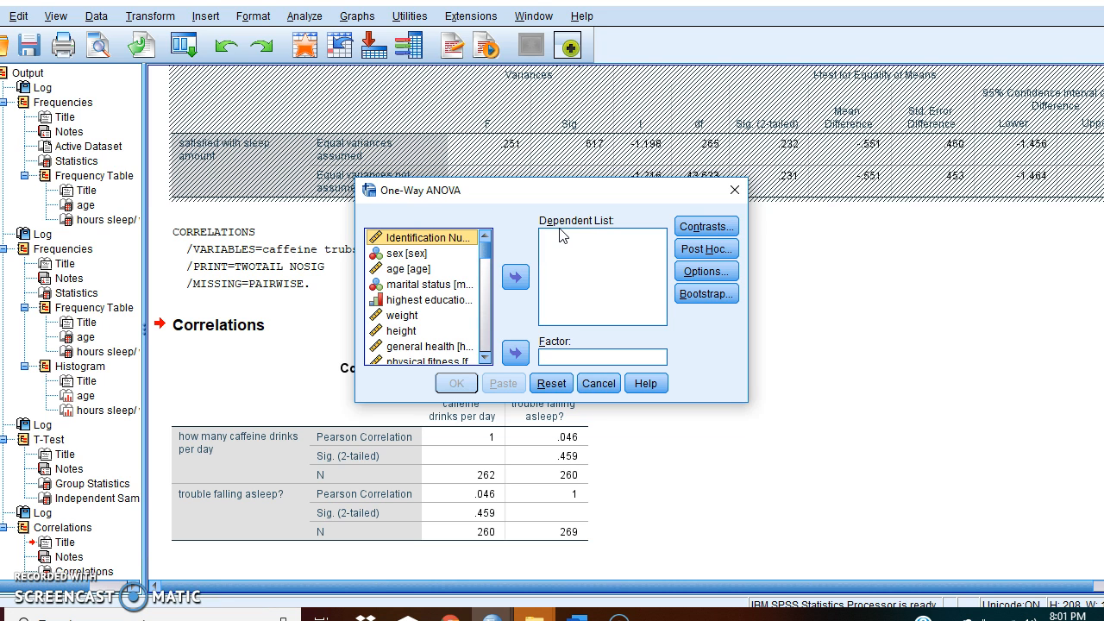
click(438, 287)
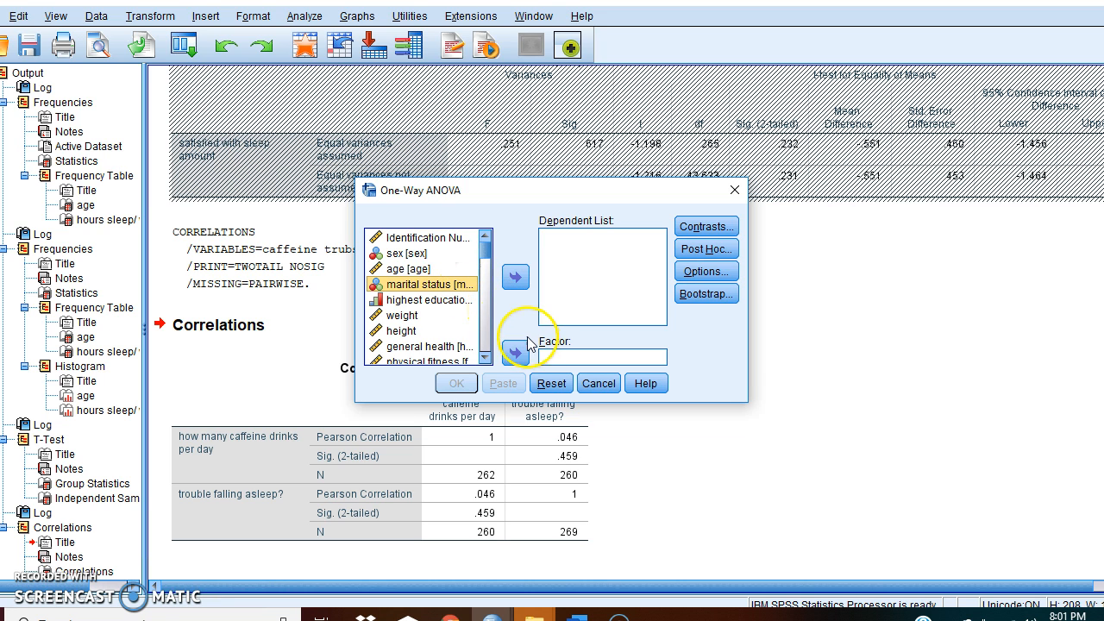
click(514, 354)
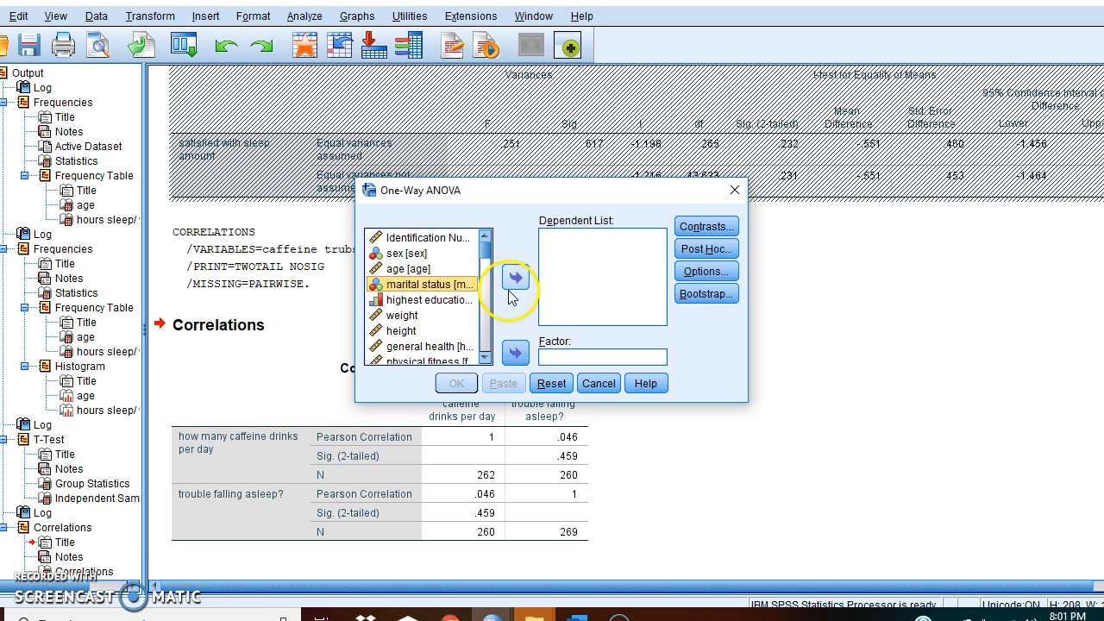
click(486, 357)
scroll(485, 357, down, 2)
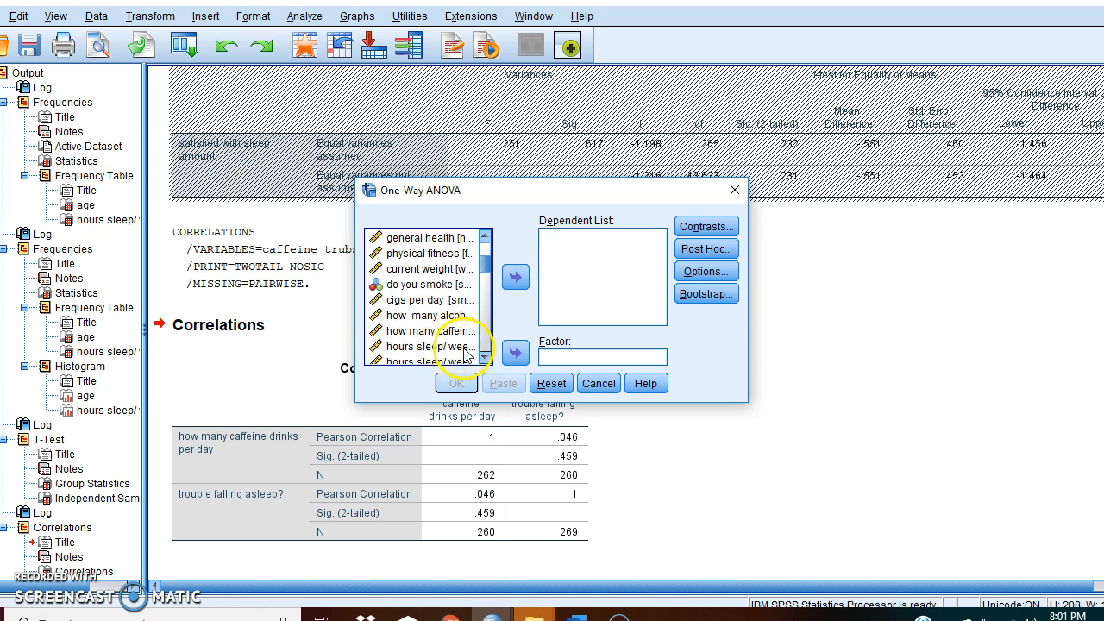
click(485, 358)
click(486, 358)
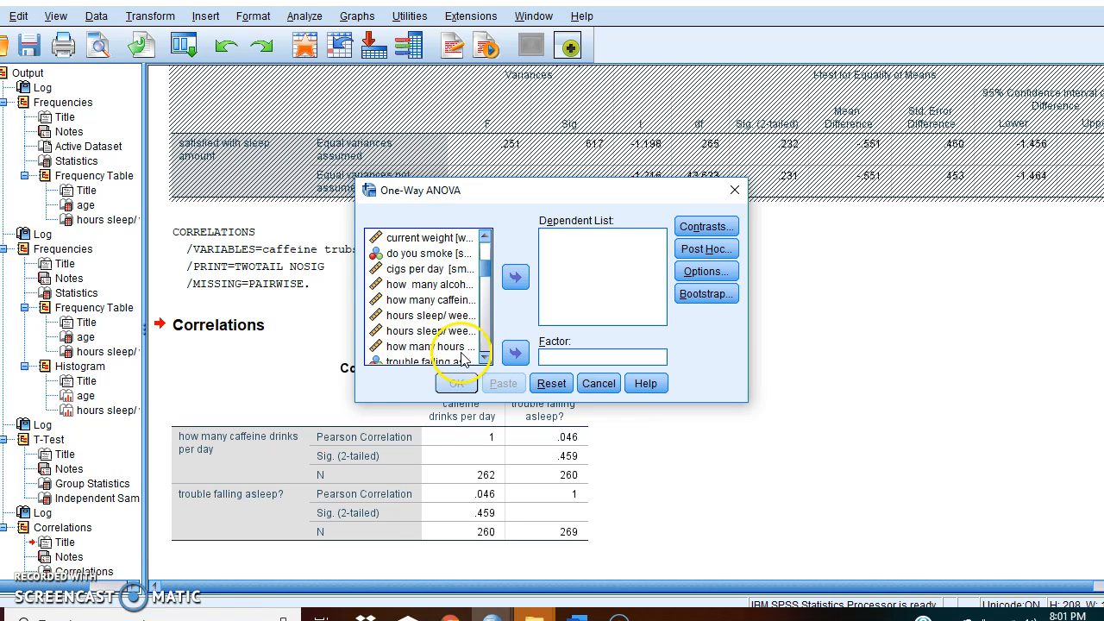
click(453, 346)
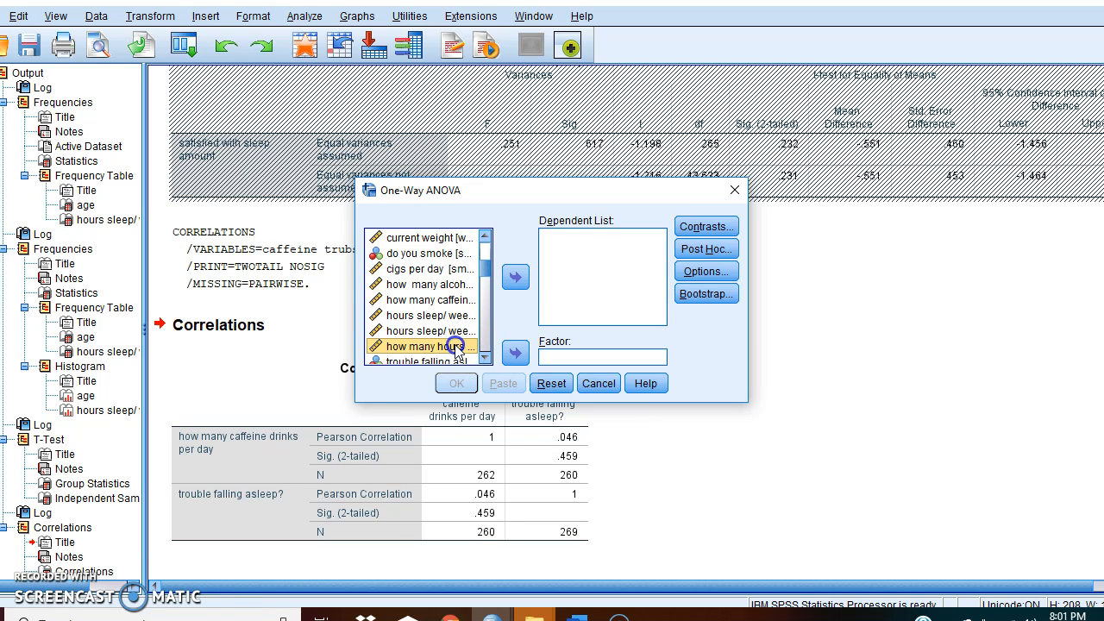
click(514, 277)
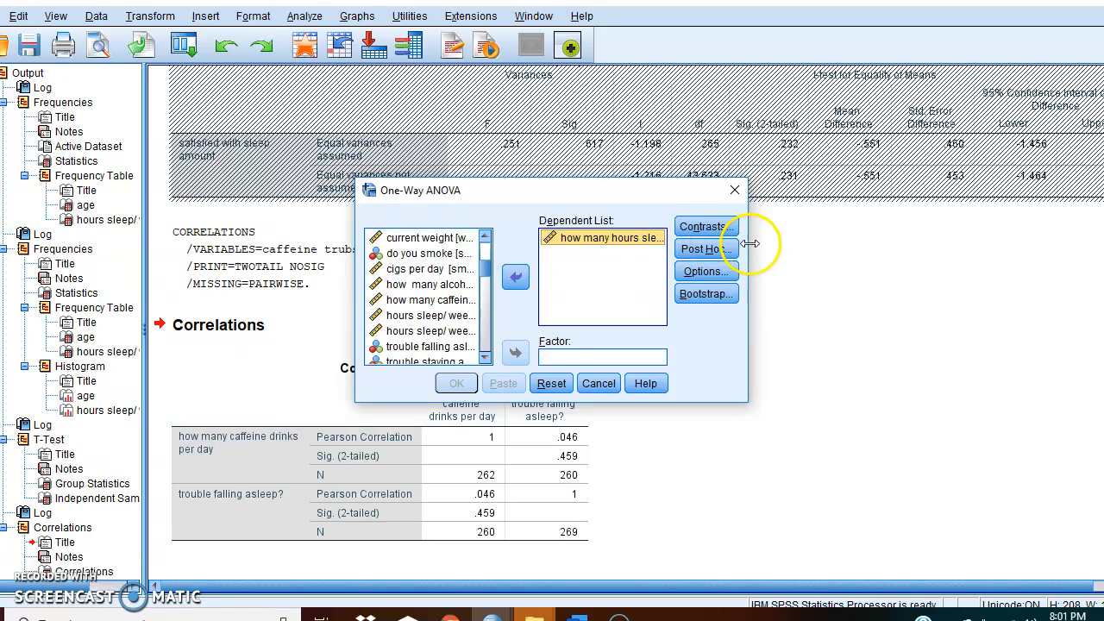
Request Descriptive, Homogeneity of variance test, Brown-Forsythe and Welch statistics, and run the ANOVA with marital status as the factor
click(712, 272)
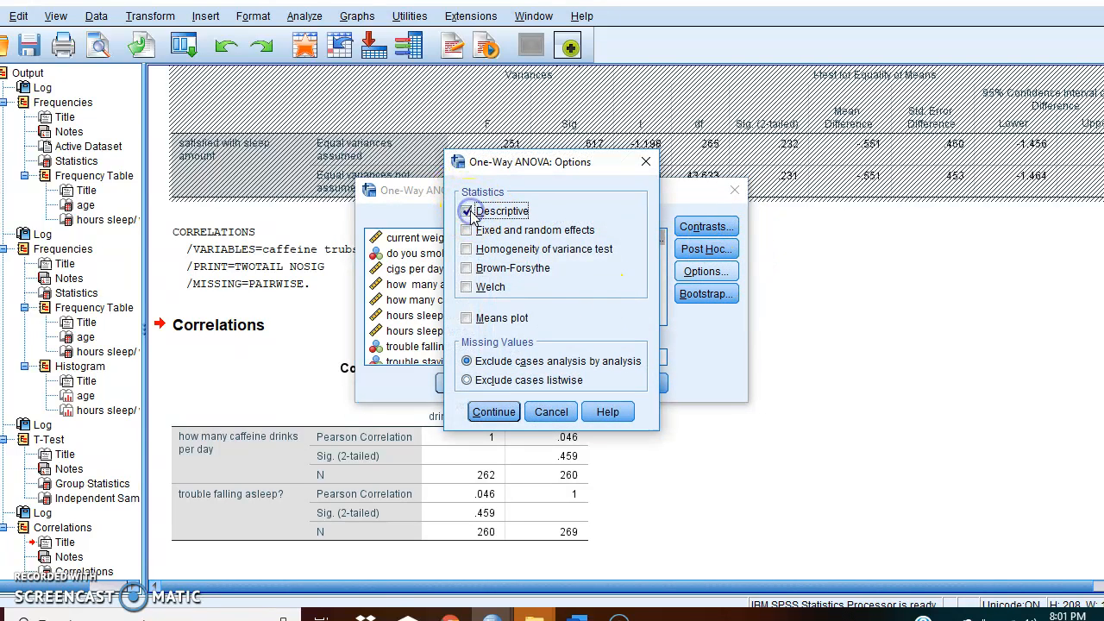
click(466, 249)
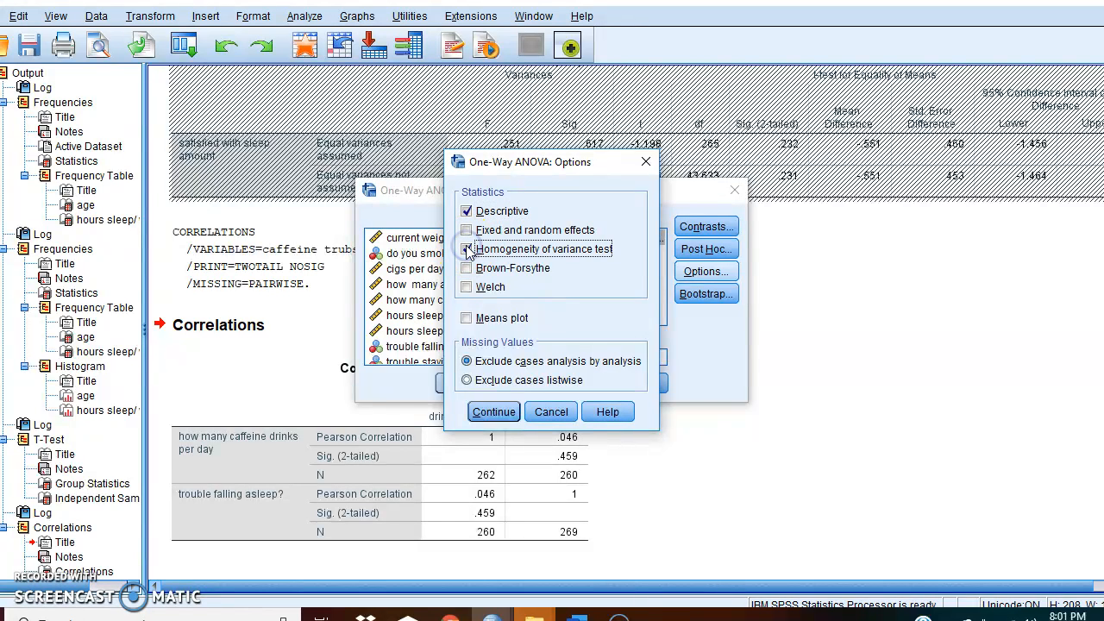
click(466, 269)
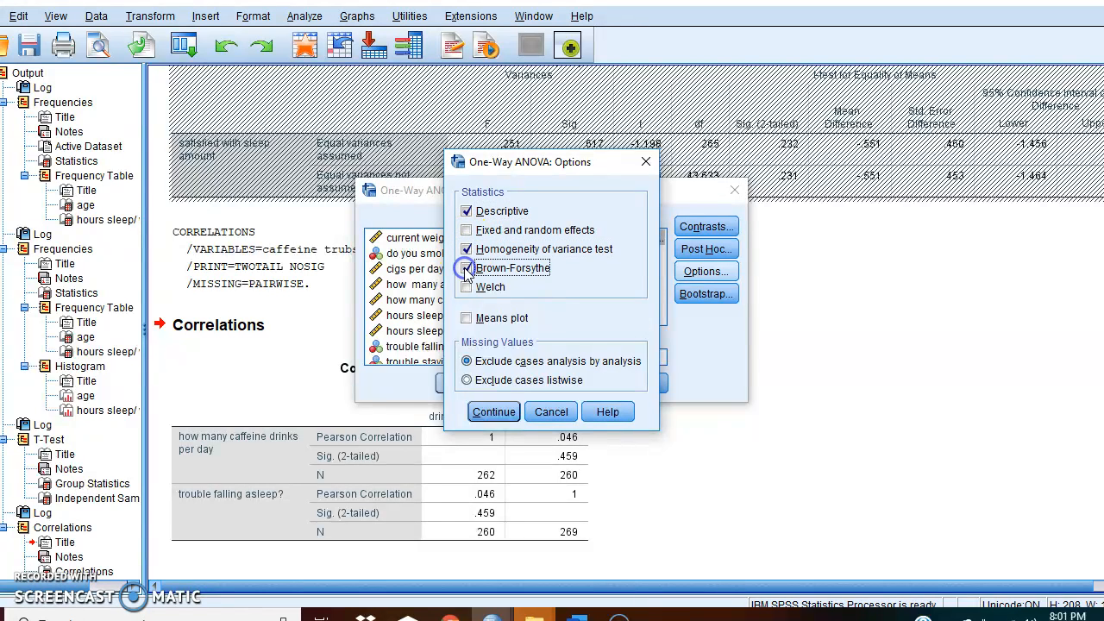
click(467, 287)
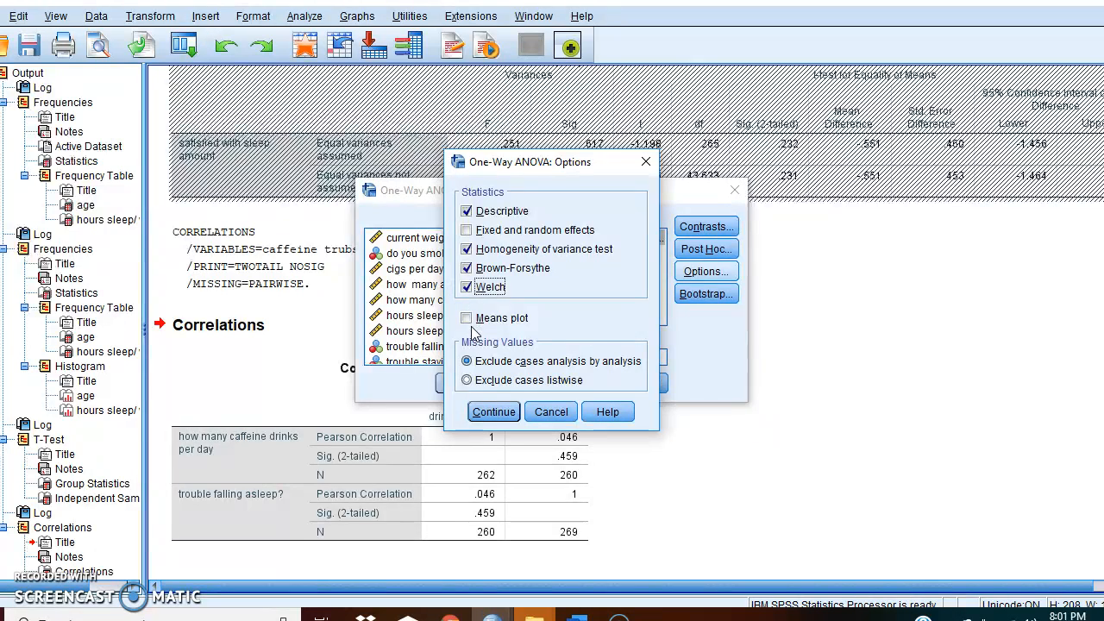
click(488, 412)
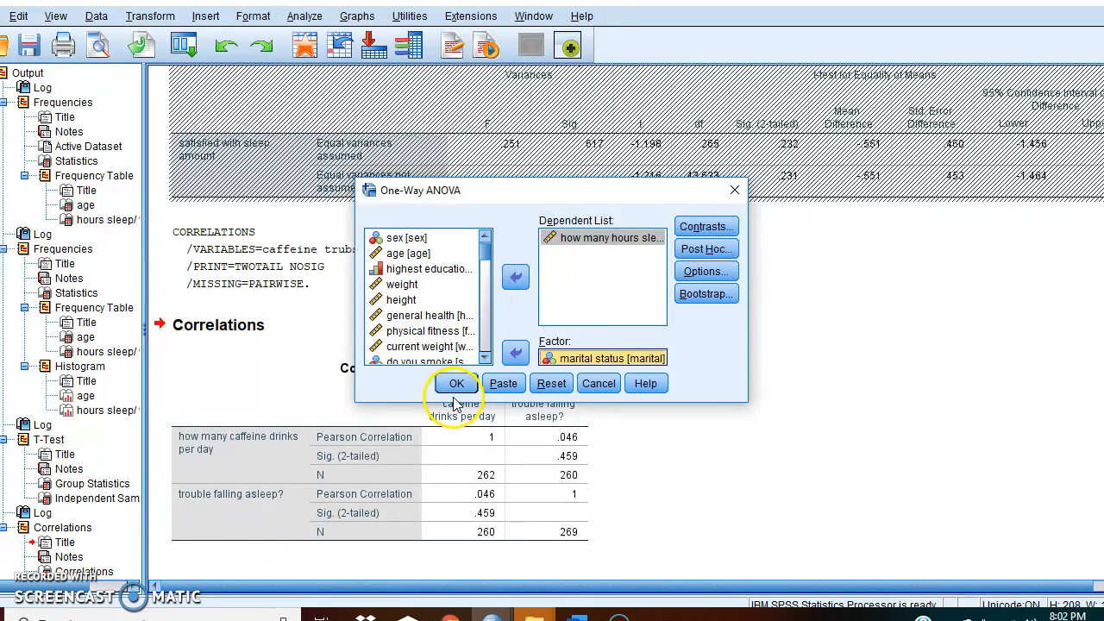
click(454, 385)
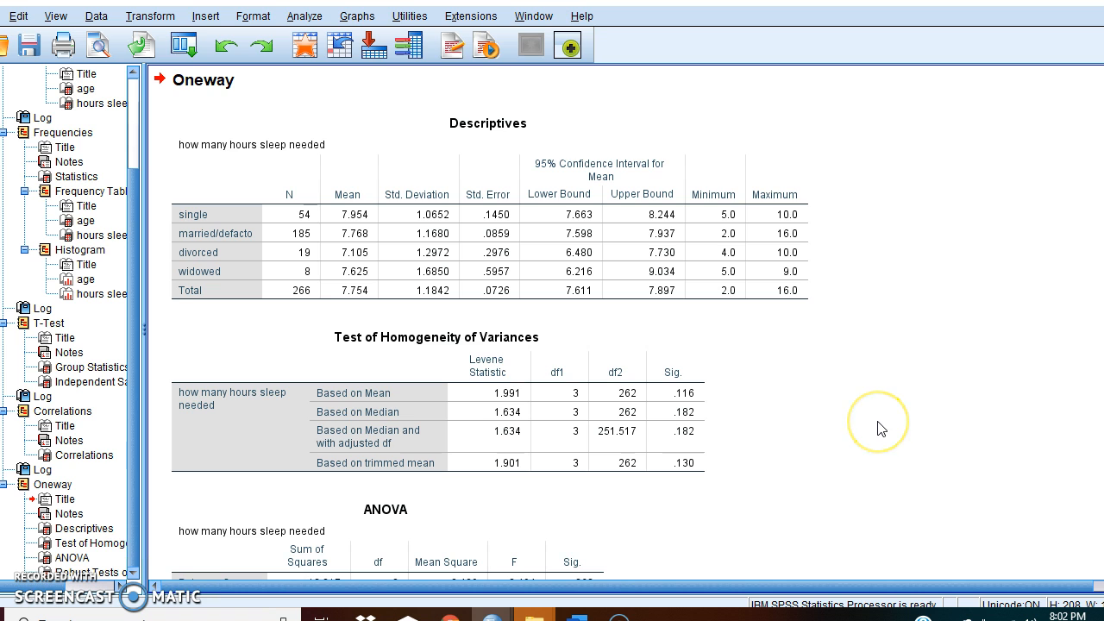
Examine the mean hours of sleep needed per marital status and Levene's results in the Test of Homogeneity of Variances
click(512, 287)
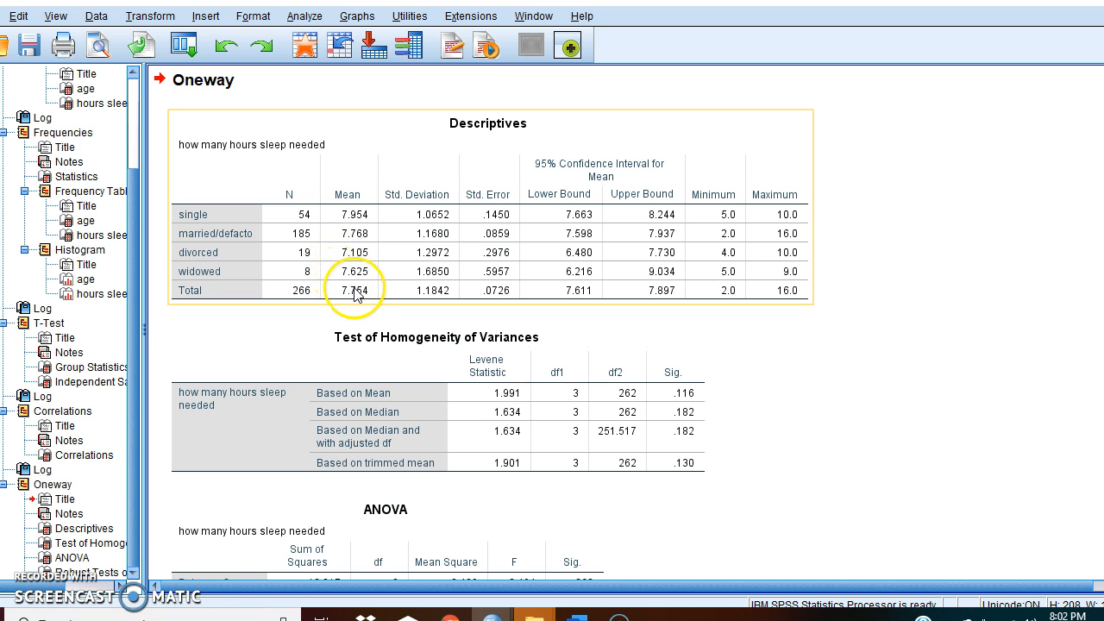
click(419, 335)
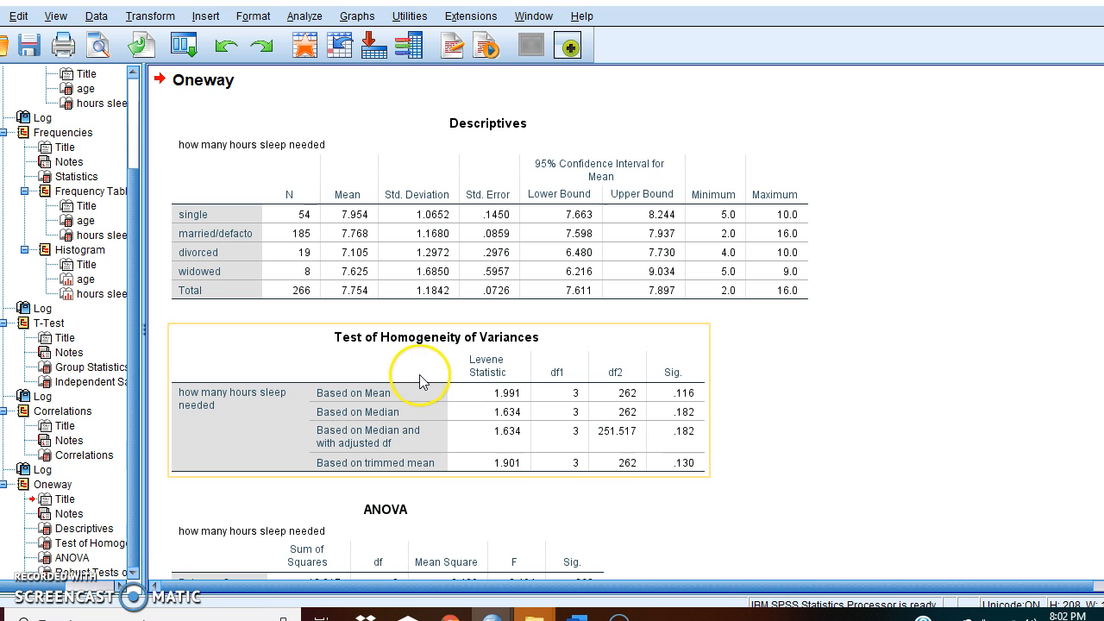
click(278, 237)
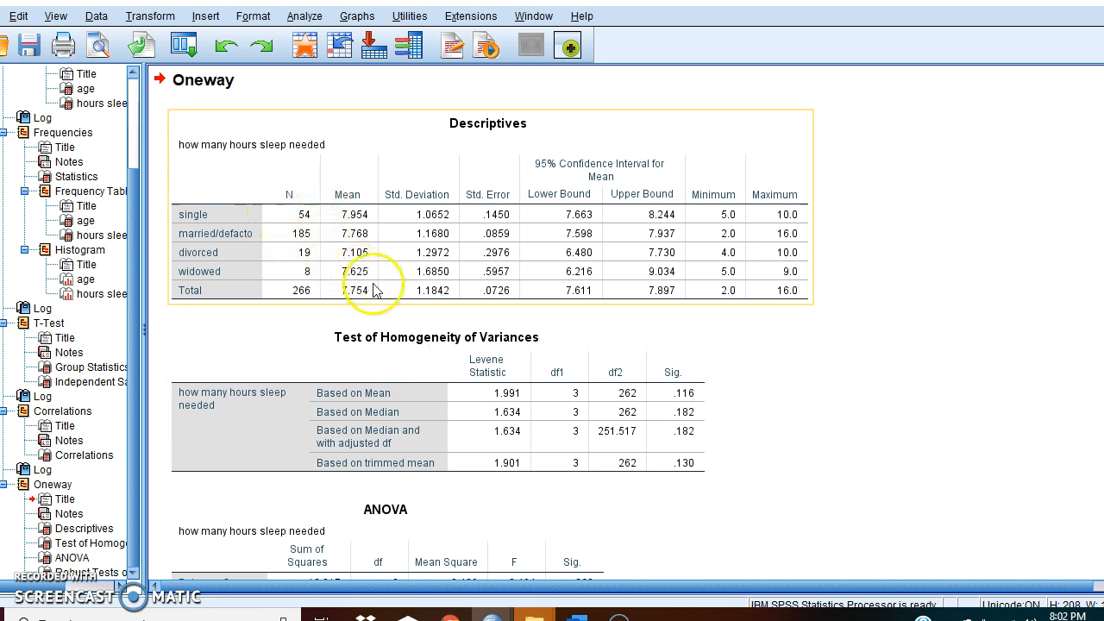
click(471, 374)
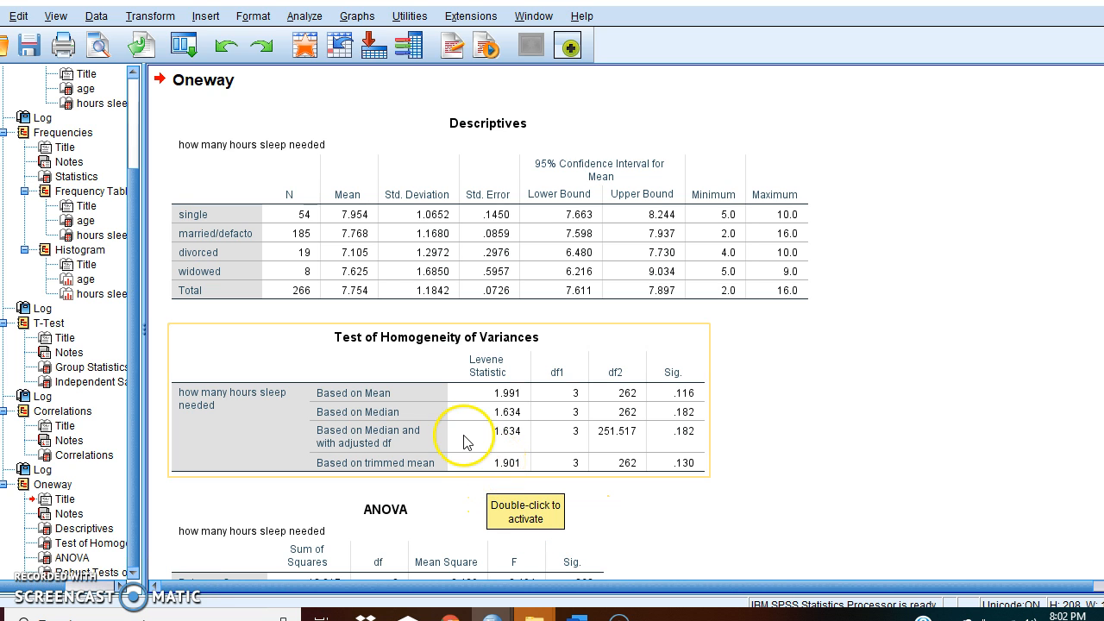
click(458, 238)
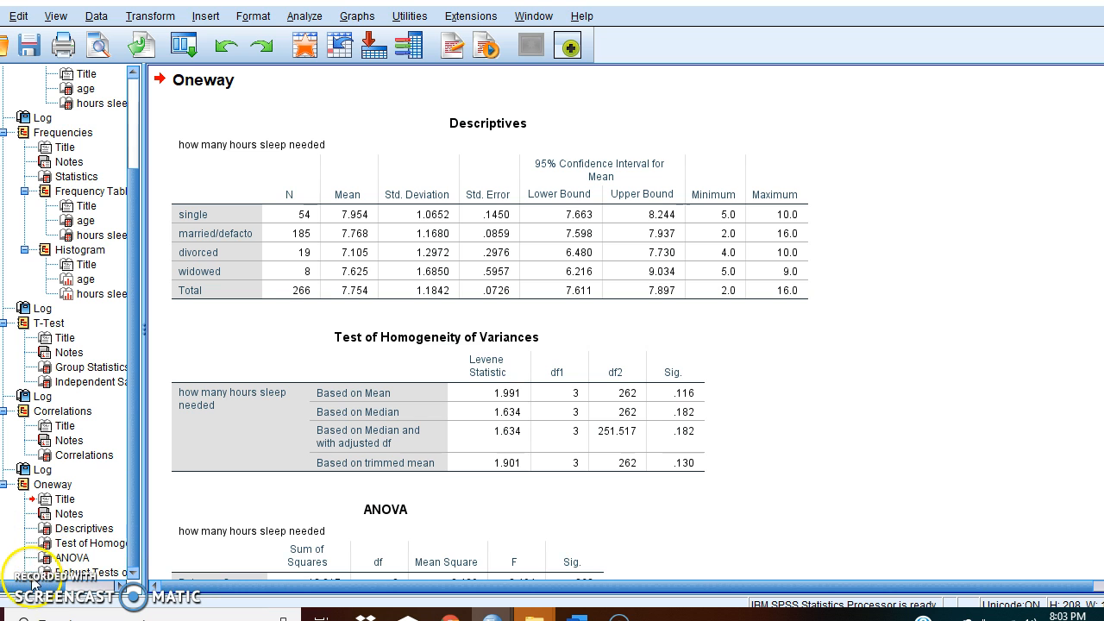
Examine the F and Sig. values in the ANOVA table and the Robust Tests of Equality of Means
scroll(481, 326, down, 2)
scroll(309, 453, down, 3)
click(310, 452)
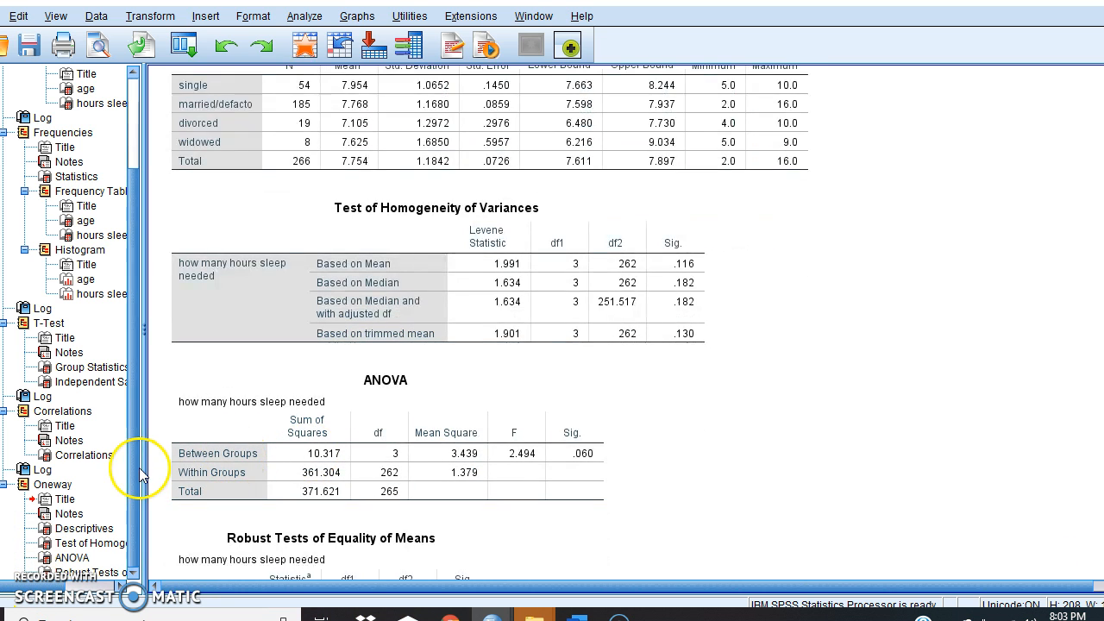
click(420, 300)
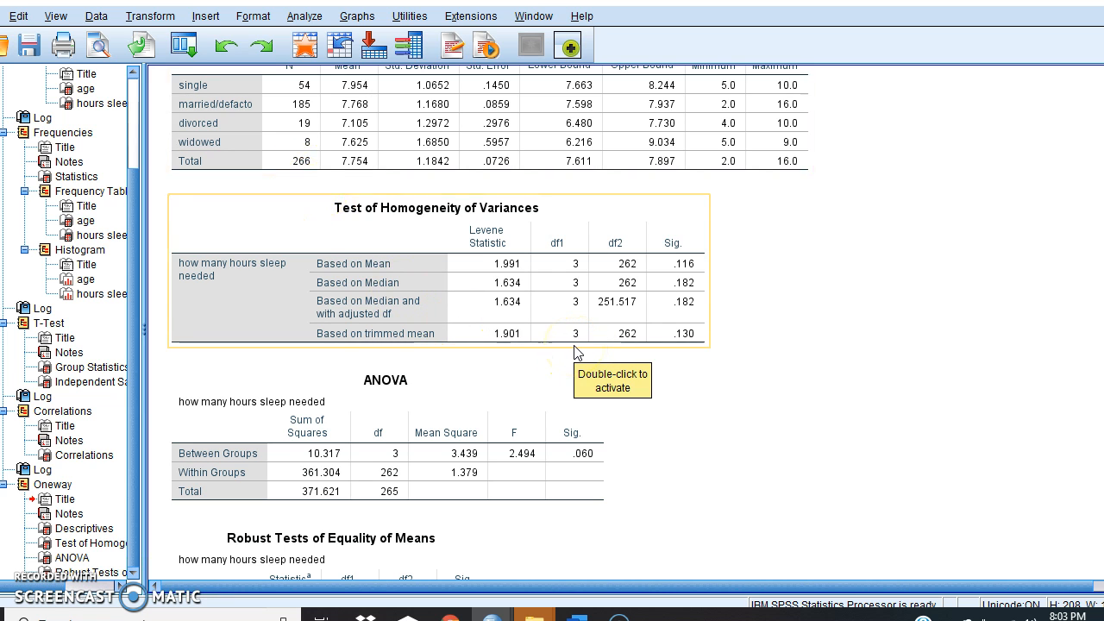
click(380, 386)
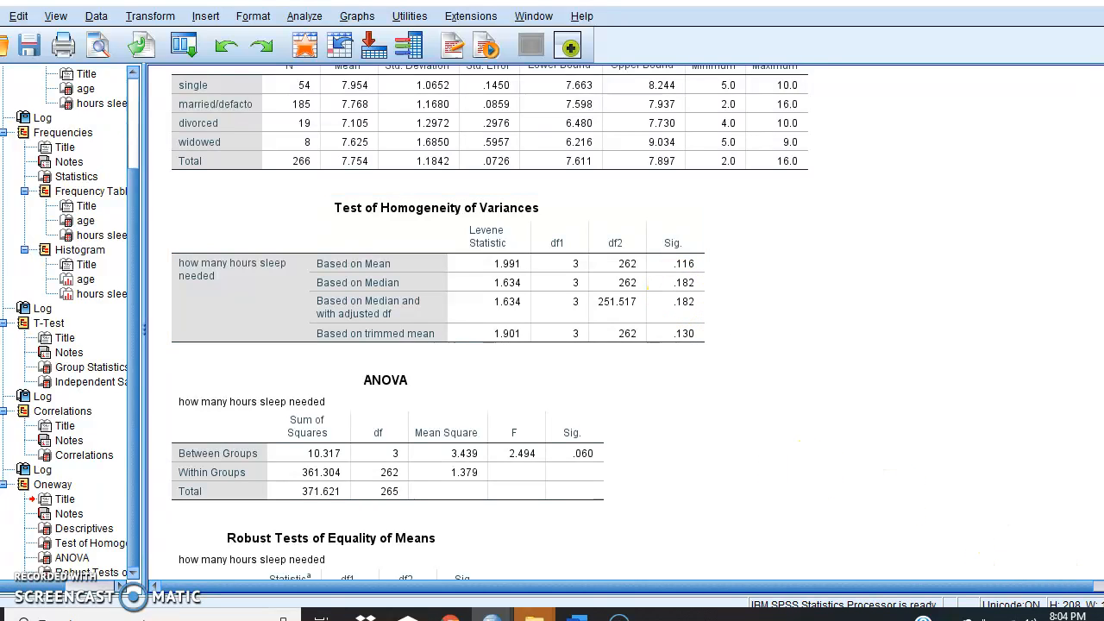
scroll(507, 468, down, 3)
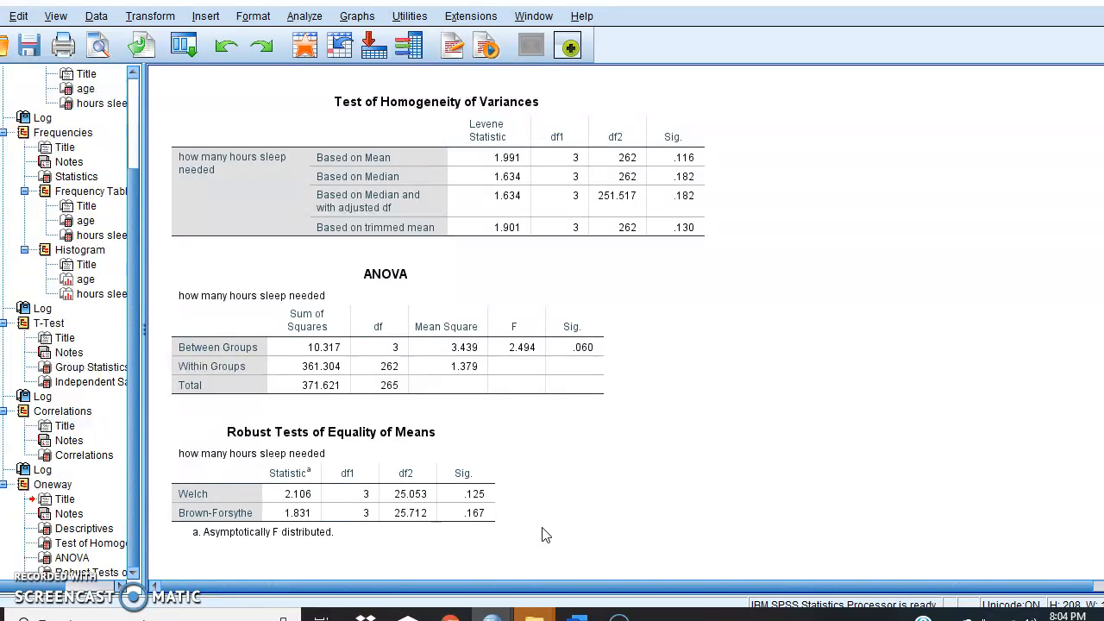
click(419, 274)
Start a new chart in Chart Builder using the Simple Scatter with Fit Line template from the Scatter/Dot gallery
click(357, 17)
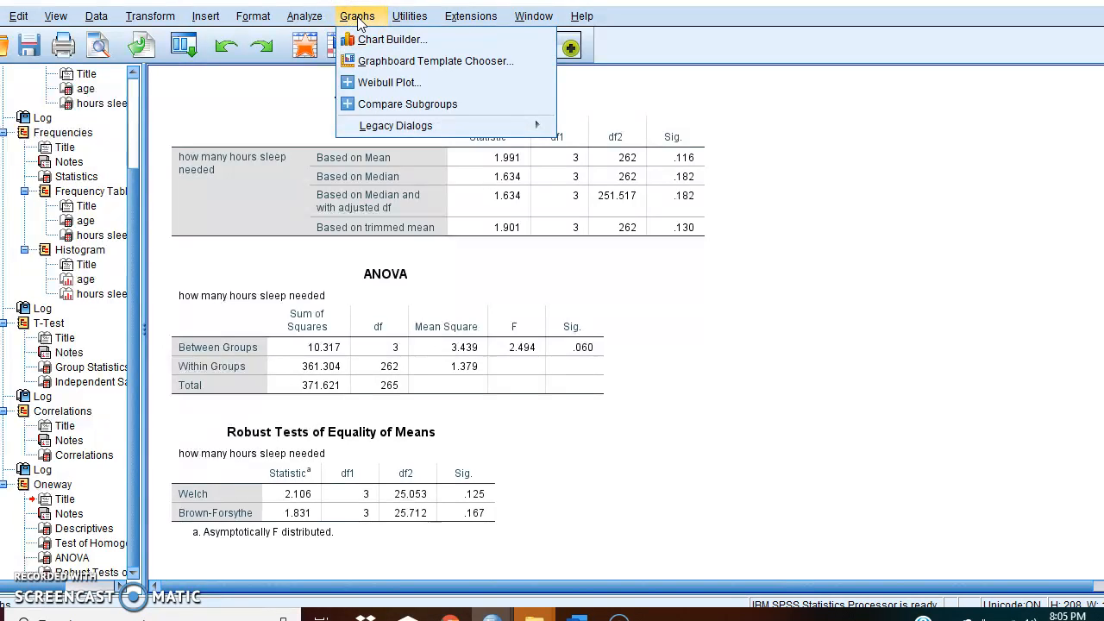
click(369, 40)
click(529, 386)
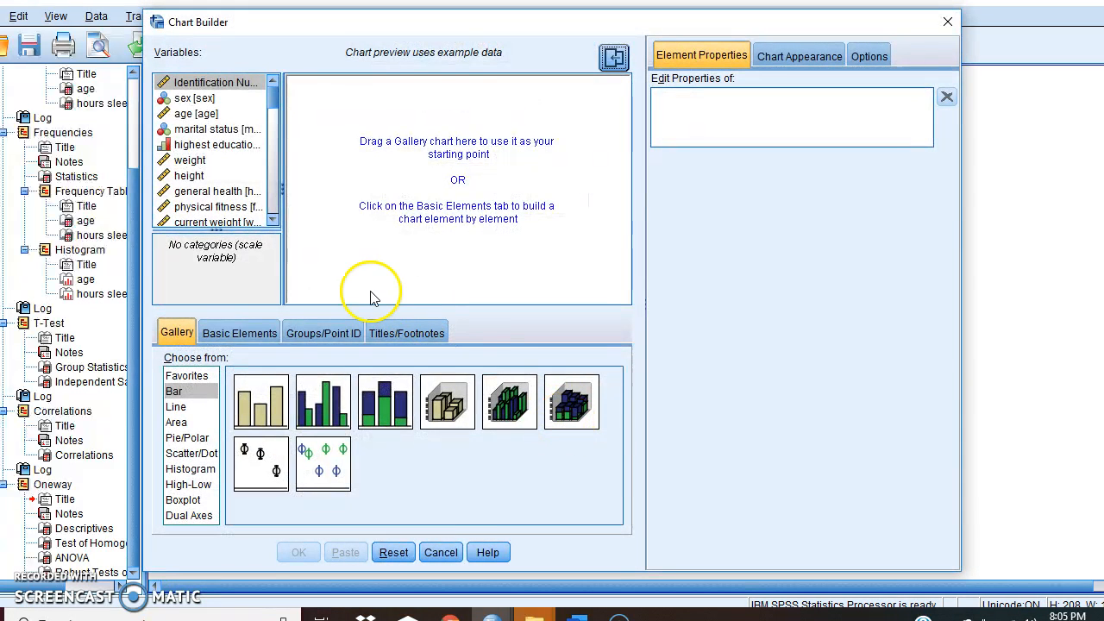
click(320, 464)
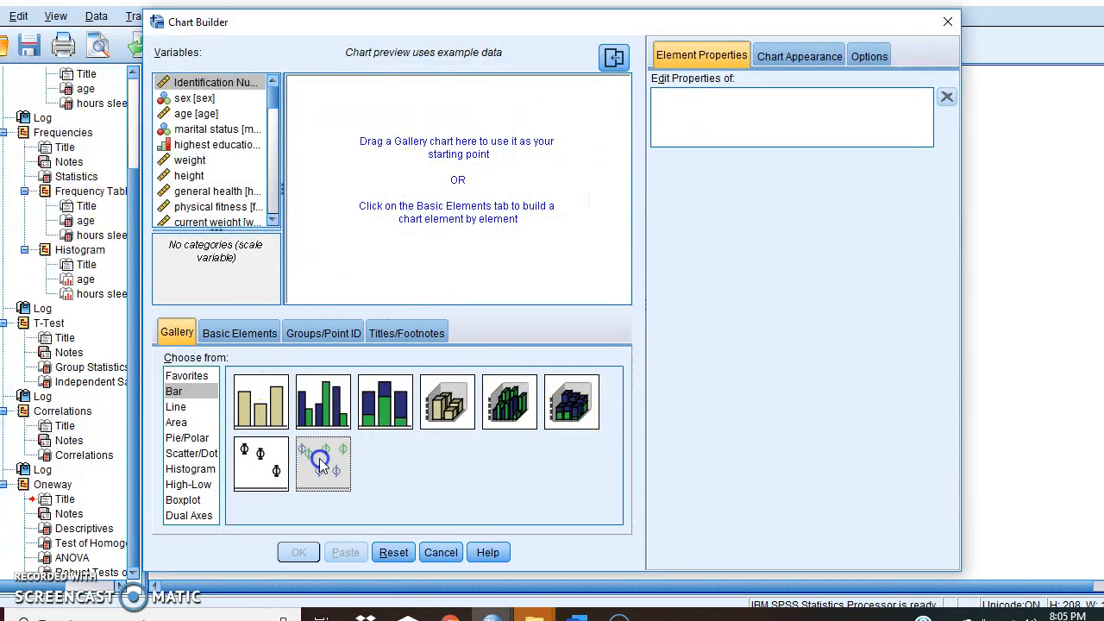
click(190, 454)
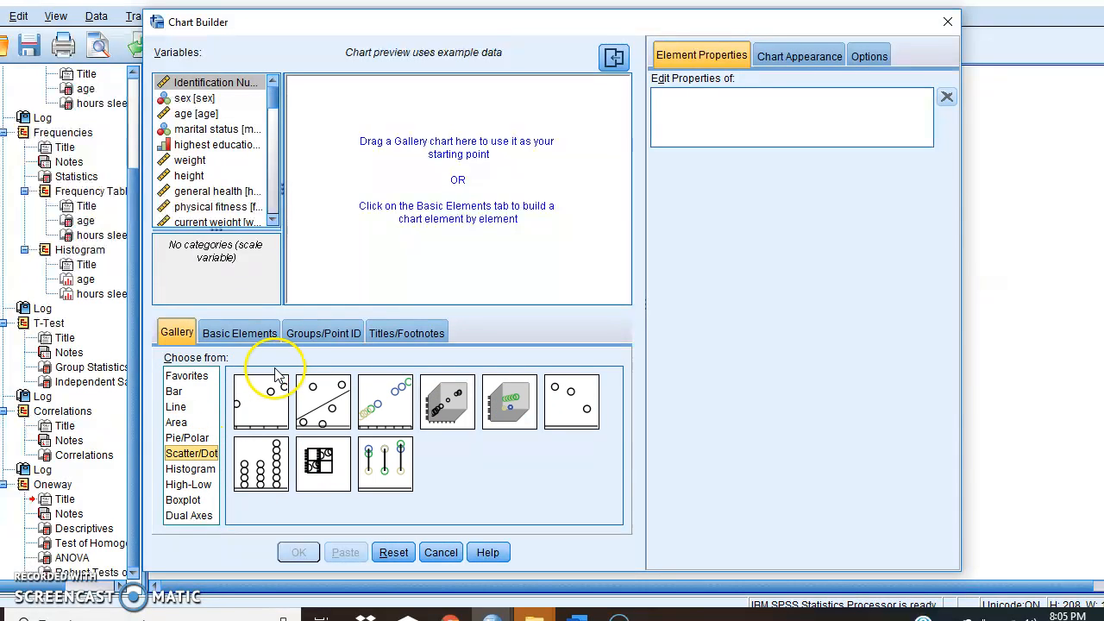
click(321, 404)
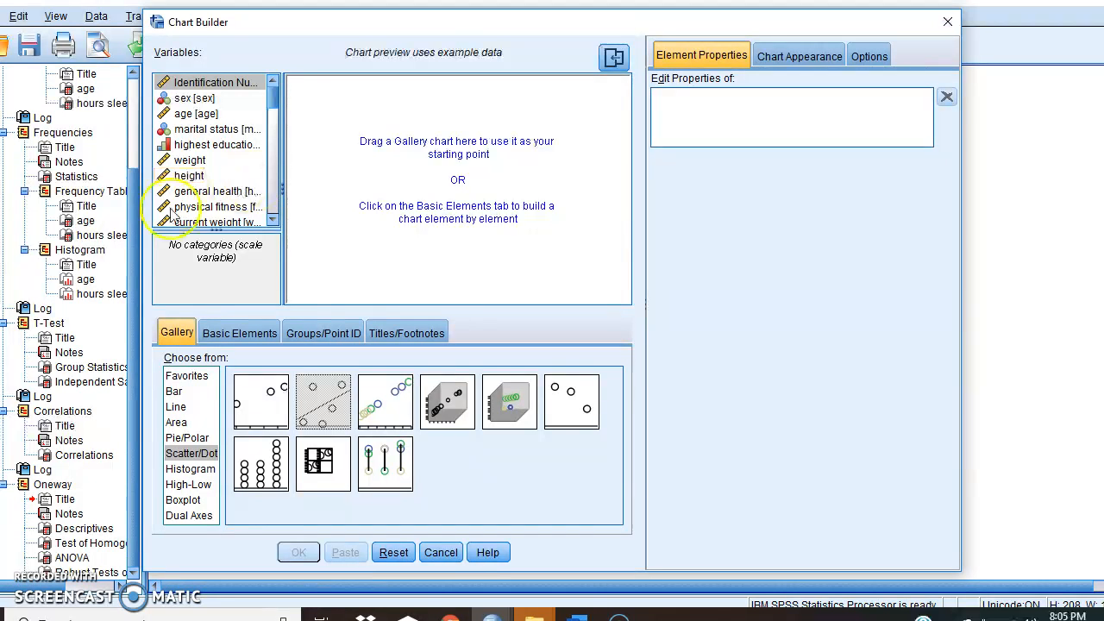
drag(336, 395, 456, 141)
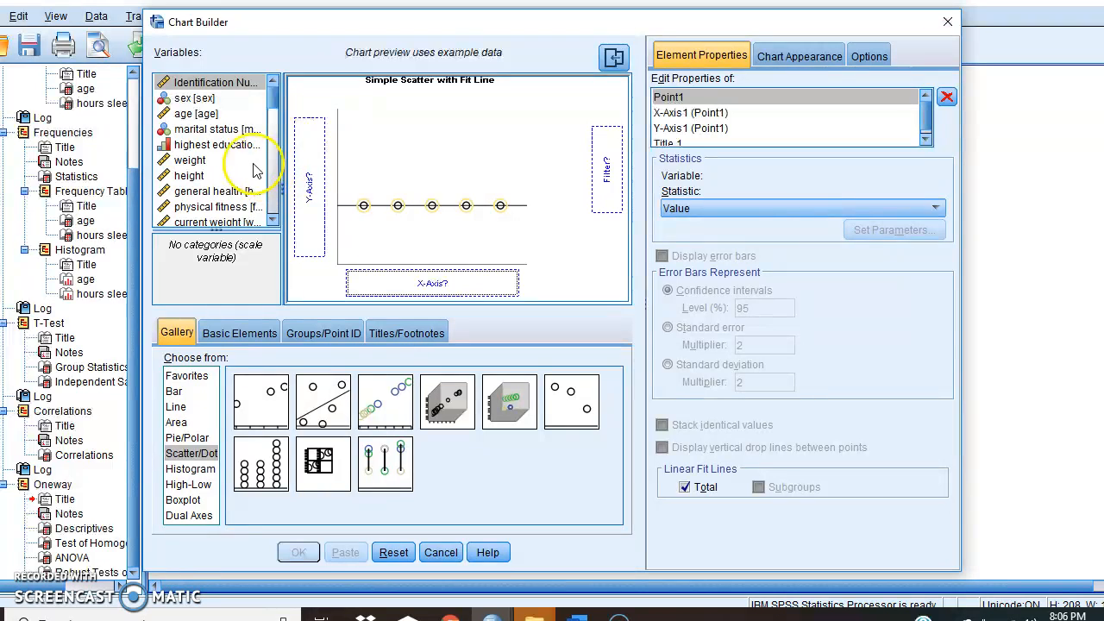
Assign how many hours sleep needed to the scatter plot's Y-axis
click(207, 132)
drag(207, 130, 274, 225)
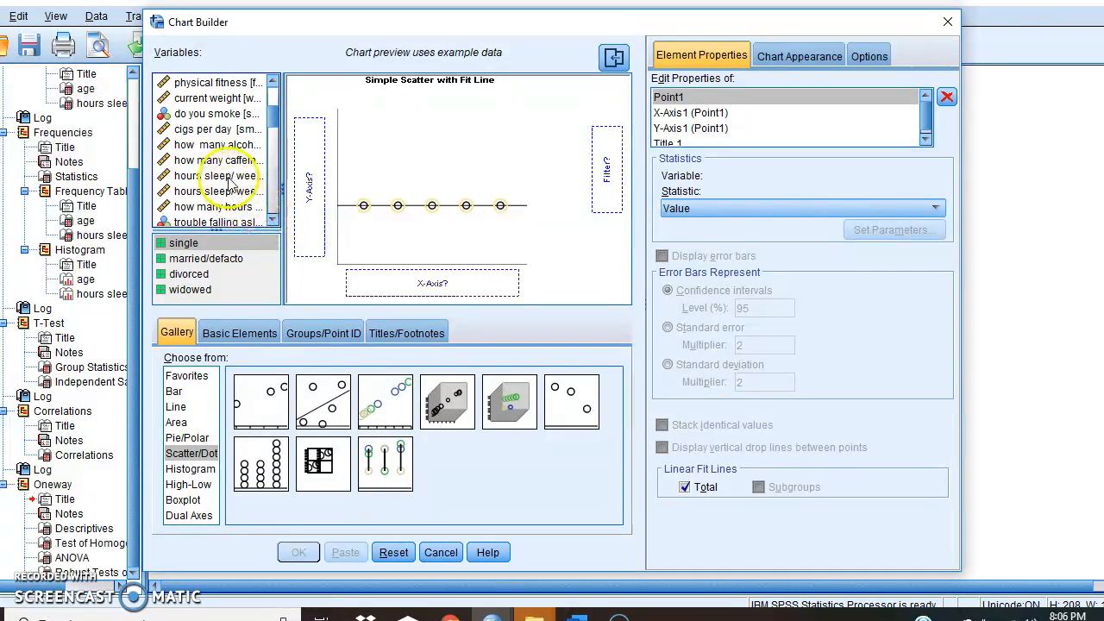
click(228, 207)
drag(250, 213, 309, 185)
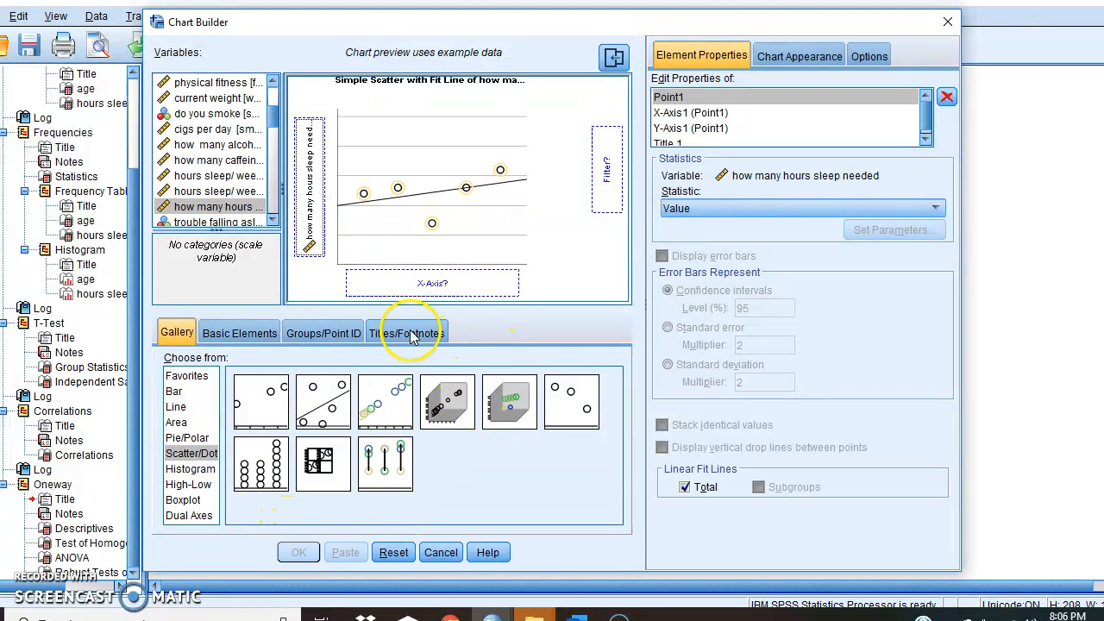
Assign marital status to the X-axis, generate the scatter plot and bring the graph into view in the output
click(270, 82)
click(271, 82)
click(271, 81)
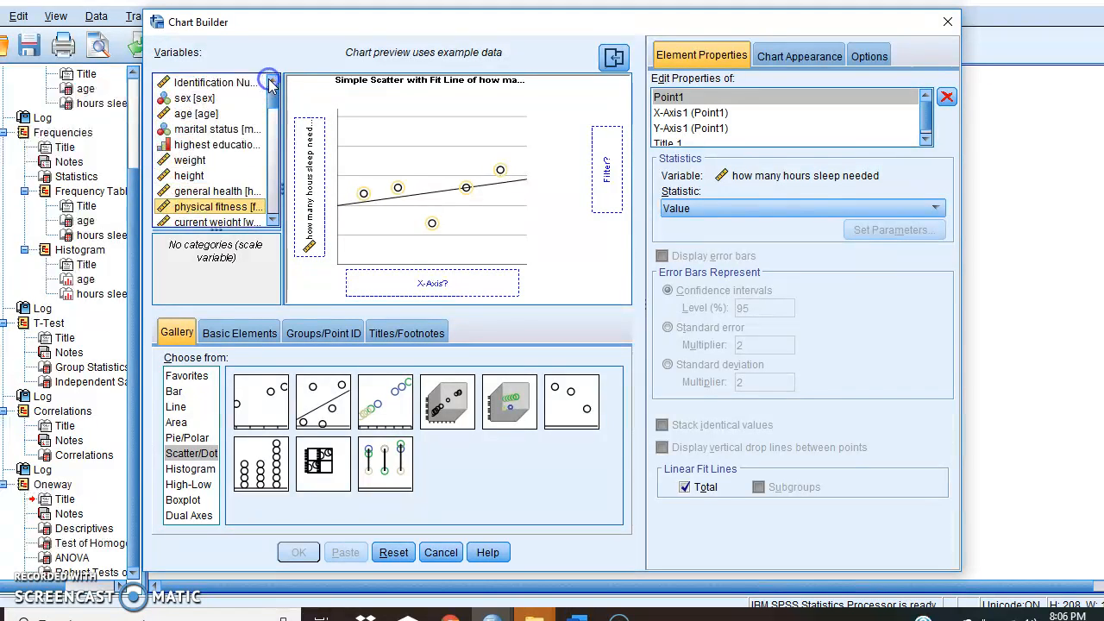
drag(205, 130, 402, 285)
click(297, 552)
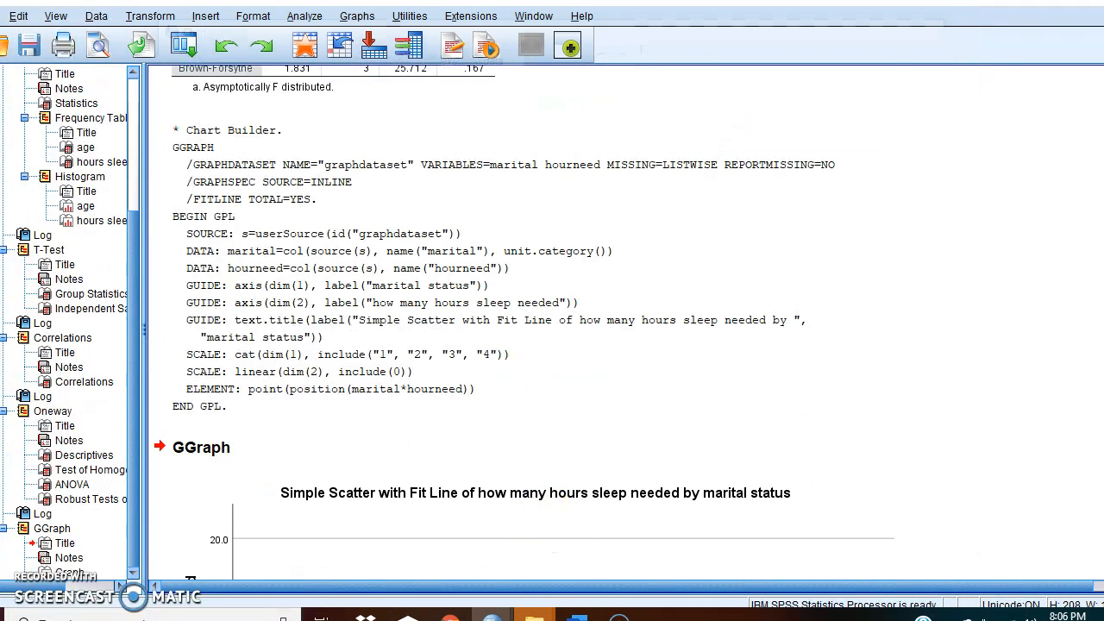
scroll(621, 321, down, 10)
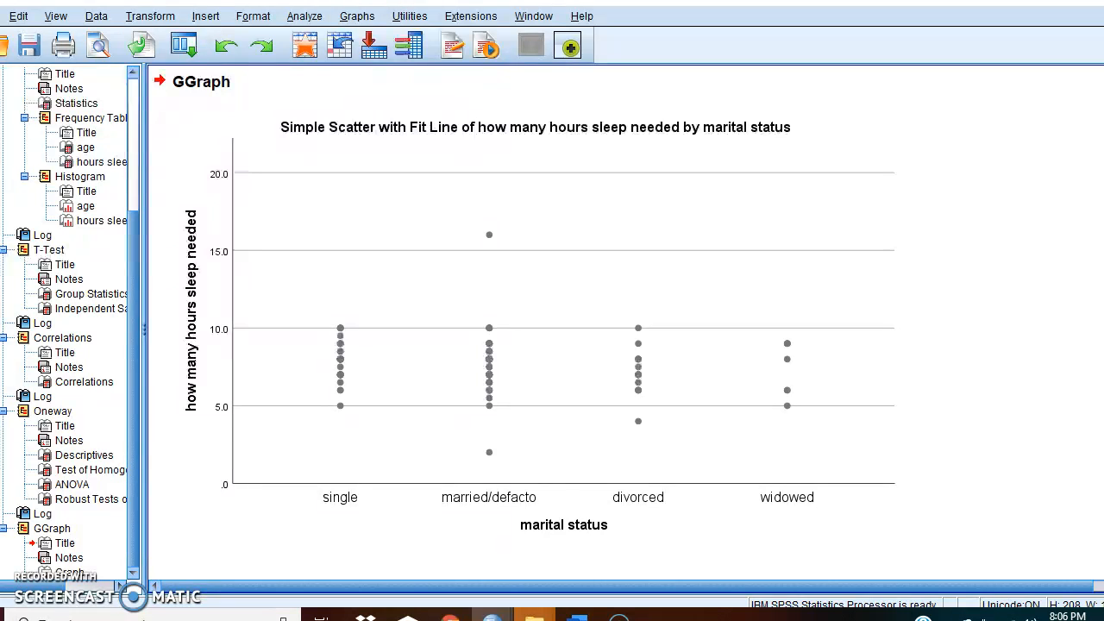
click(697, 519)
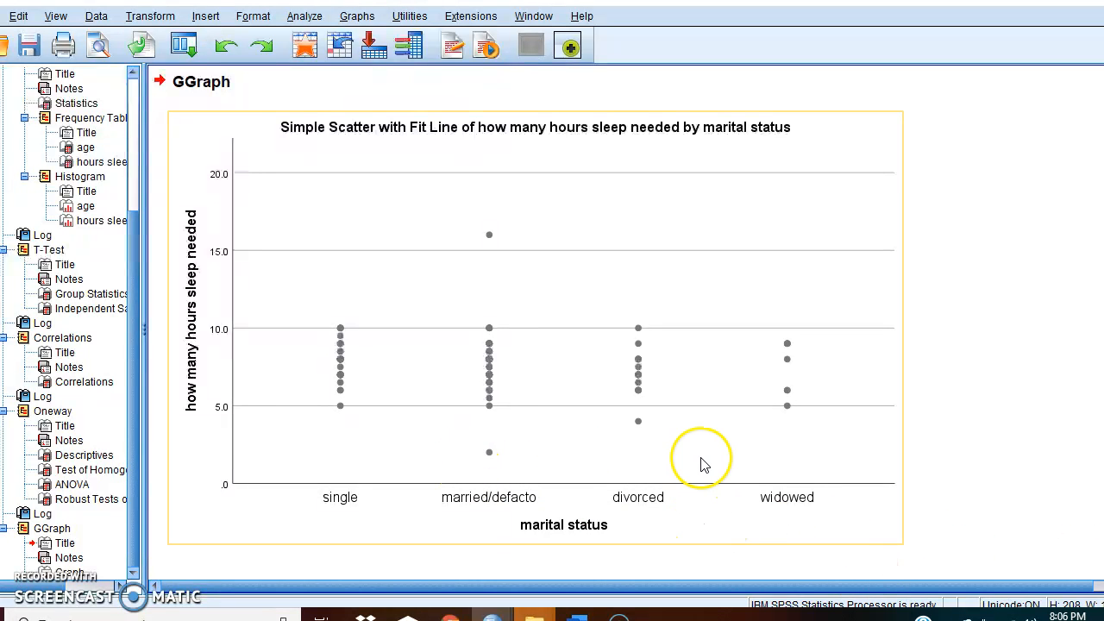